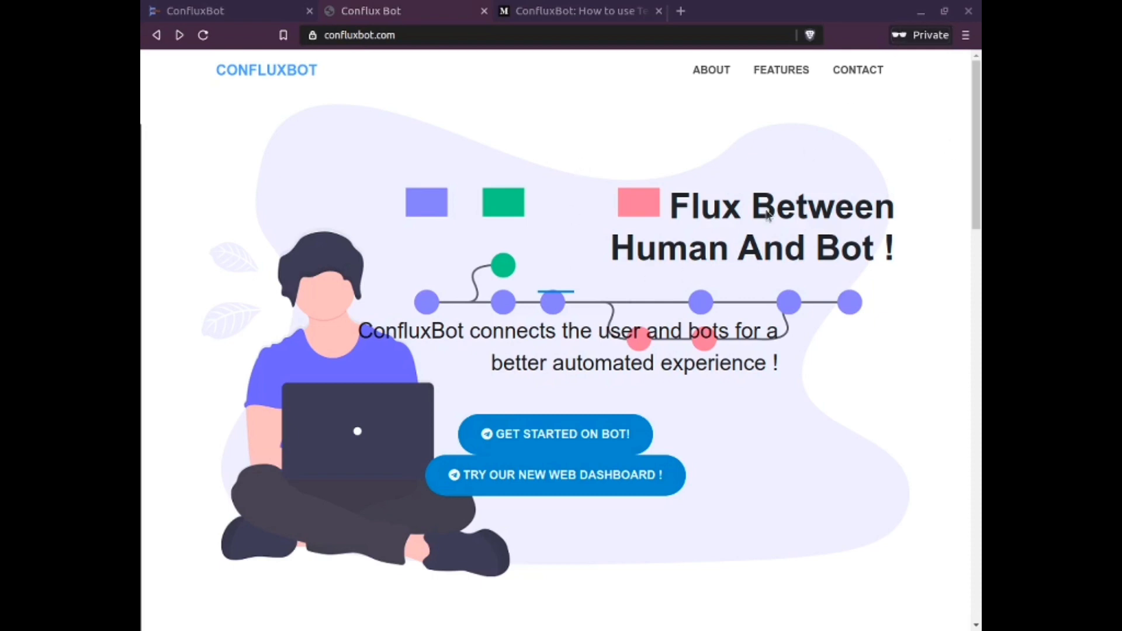
- Load the confluxbot.com homepage from the address bar
click(425, 37)
key(Return)
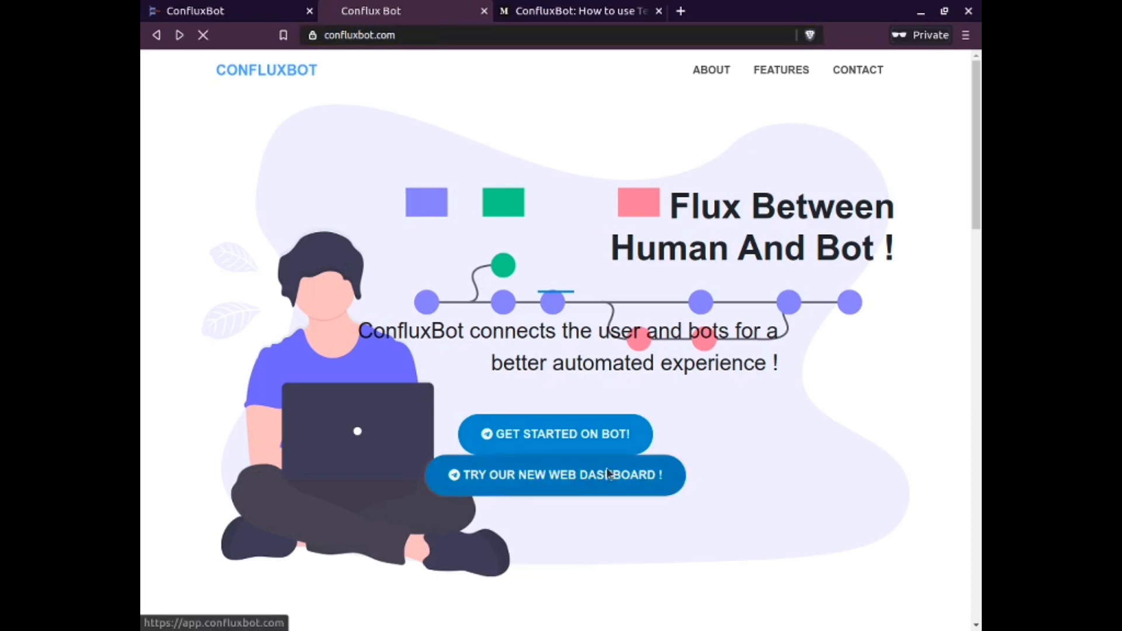
- Open the web dashboard and go to Accounts > Telegram to view the empty account list
click(599, 476)
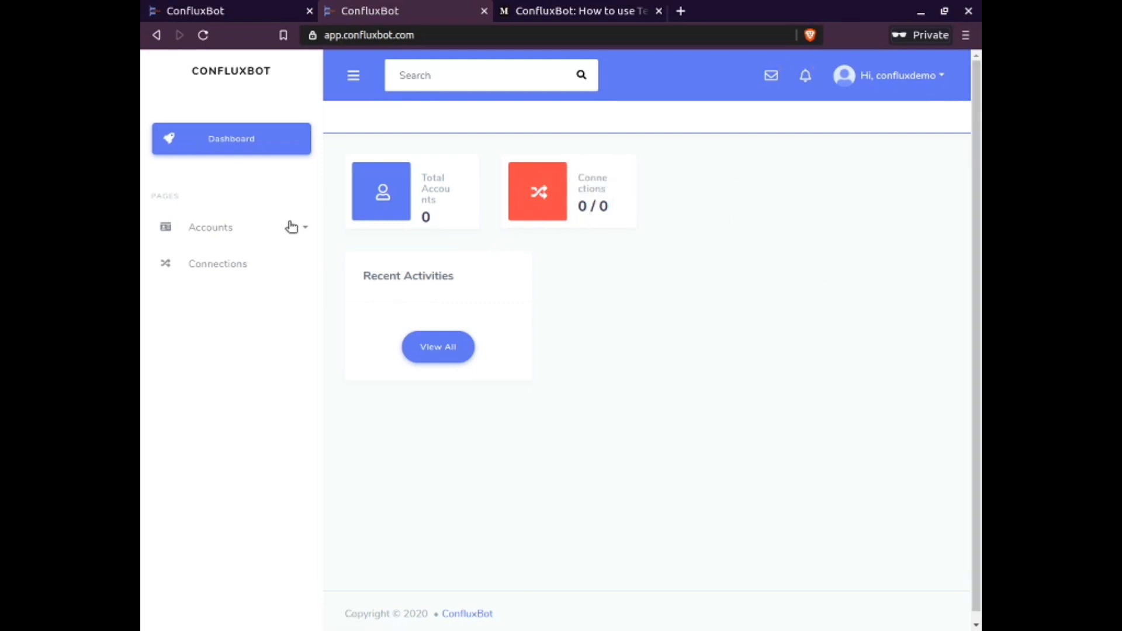
click(254, 225)
click(261, 286)
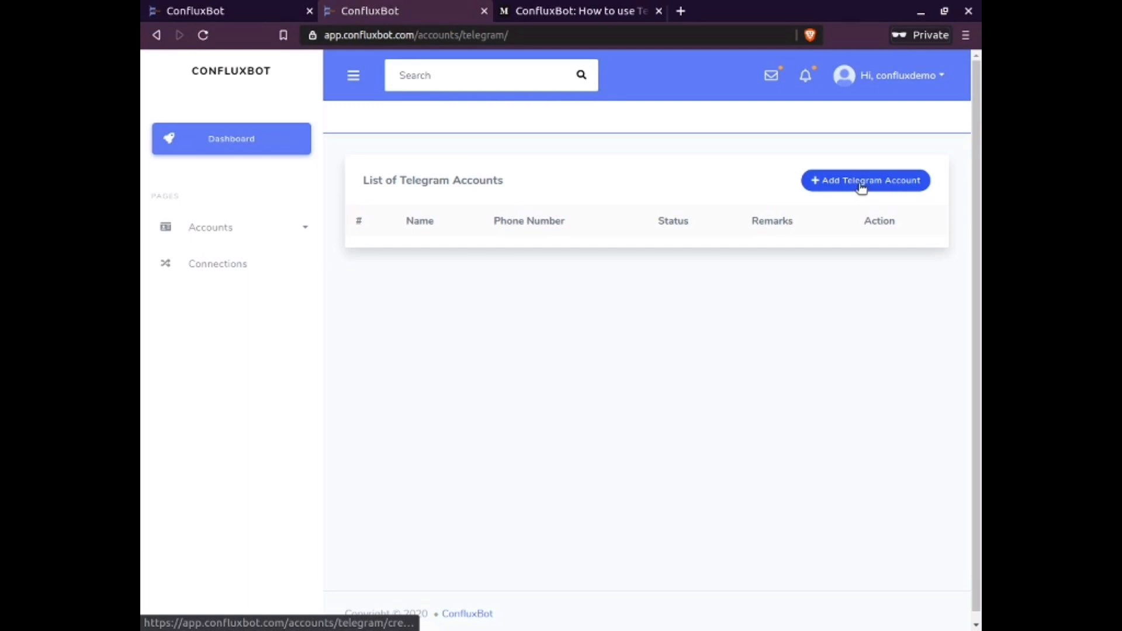
- Start a new Telegram account and name it ConfluxDemo
click(862, 186)
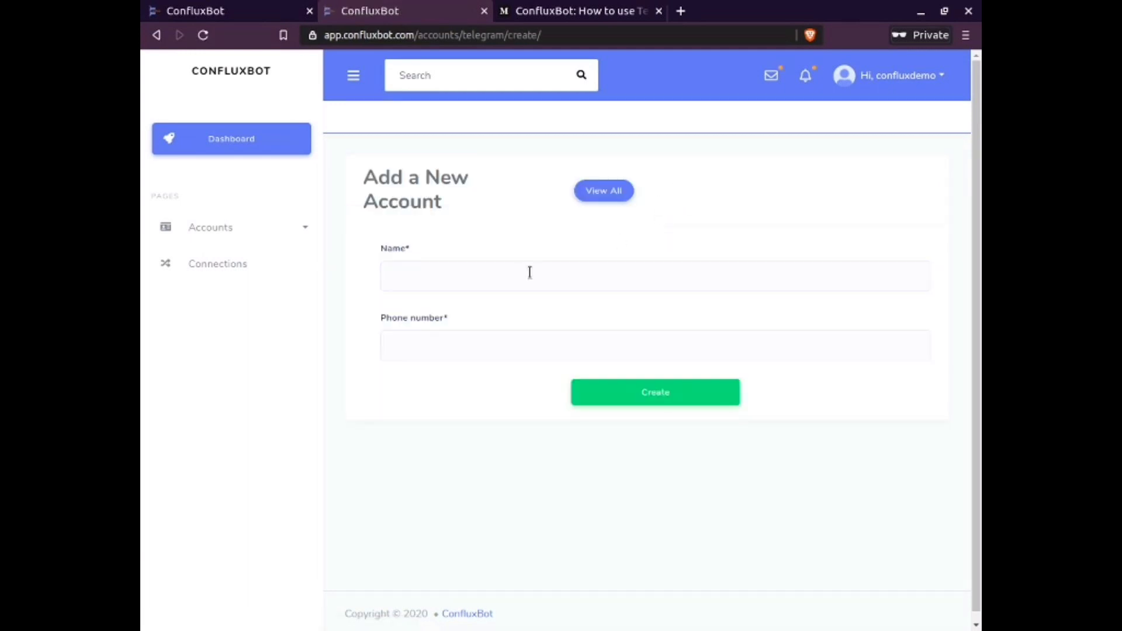
click(523, 268)
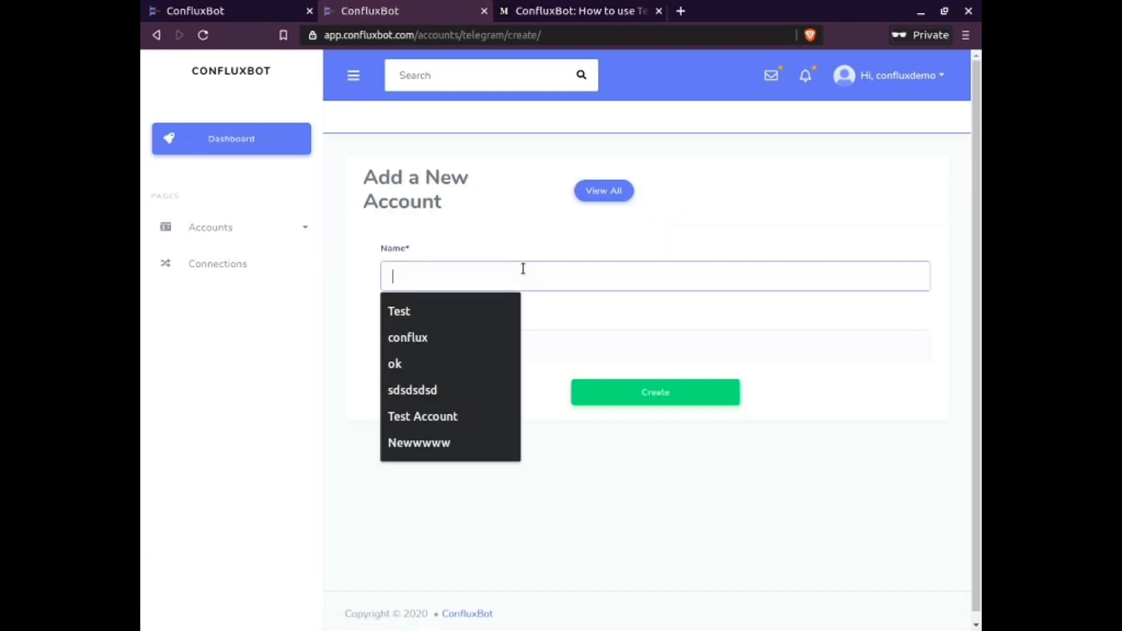
text(Conflux)
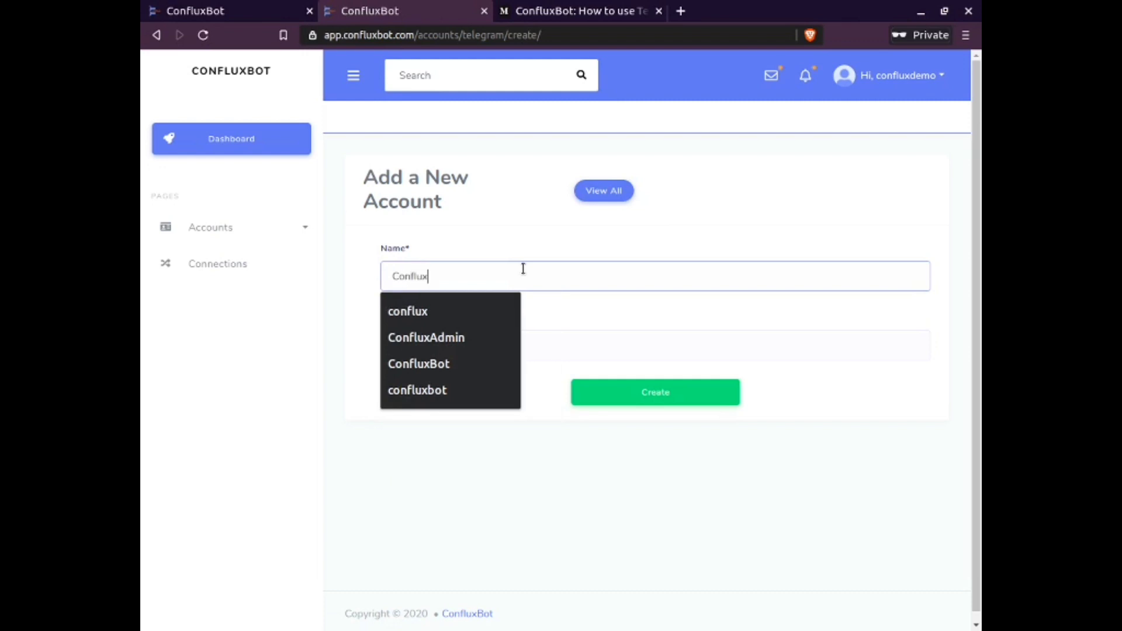
text(Dea)
key(BackSpace)
text(mo)
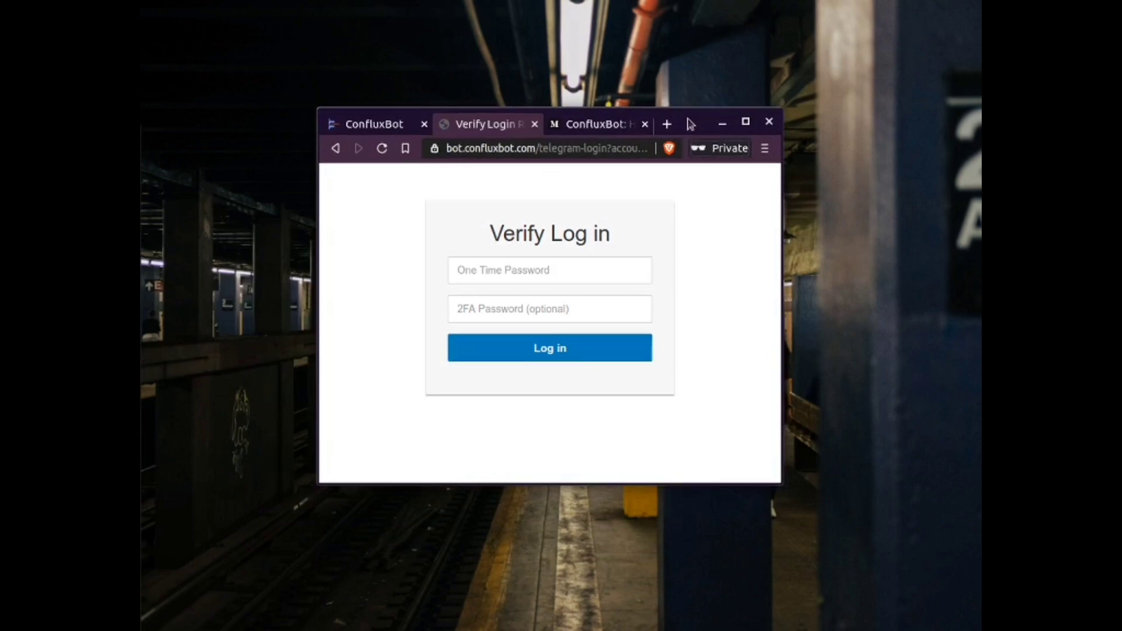
- Maximize the browser and bring up Telegram beside the login form to find the code
double_click(693, 129)
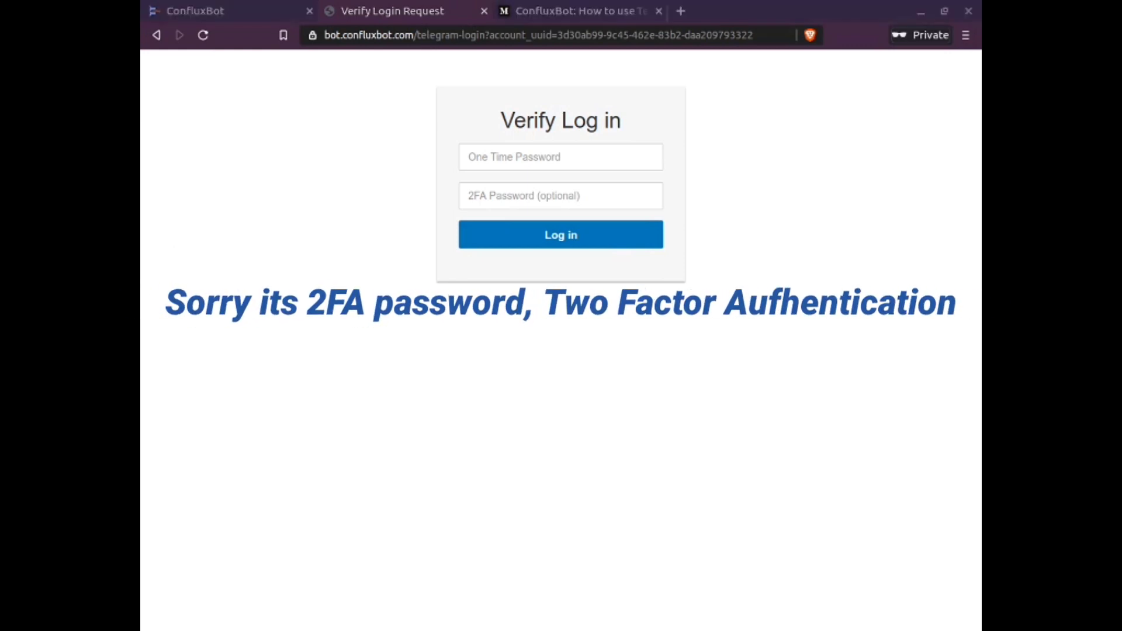
click(237, 274)
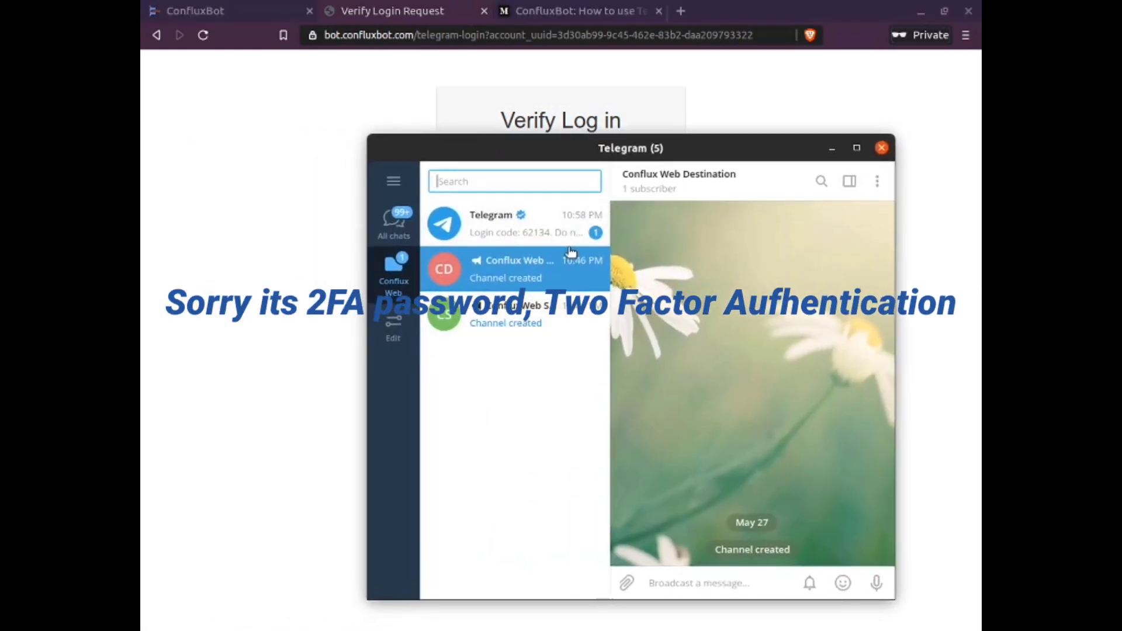
drag(594, 149, 784, 163)
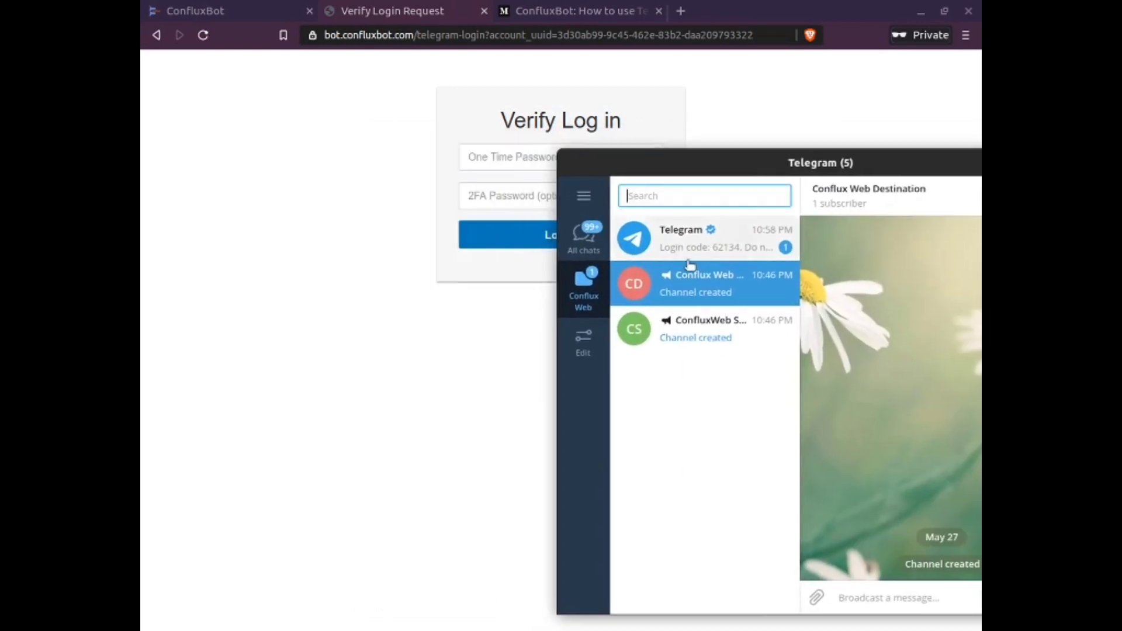
- Enter the Telegram login code as the one-time password and log in
click(516, 157)
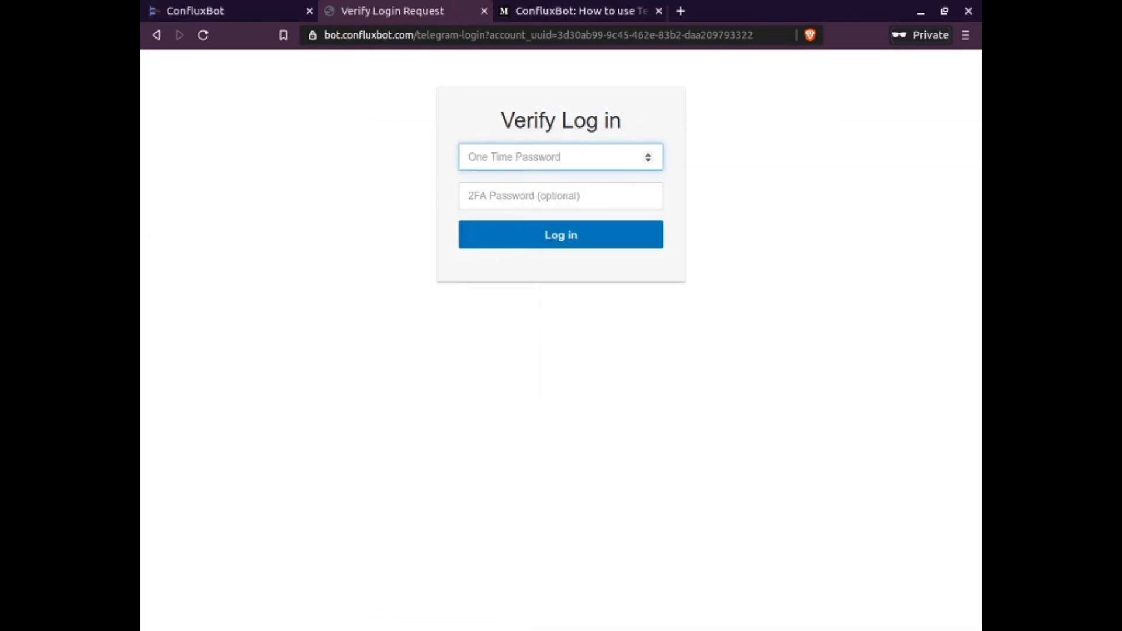
key(alt+Tab)
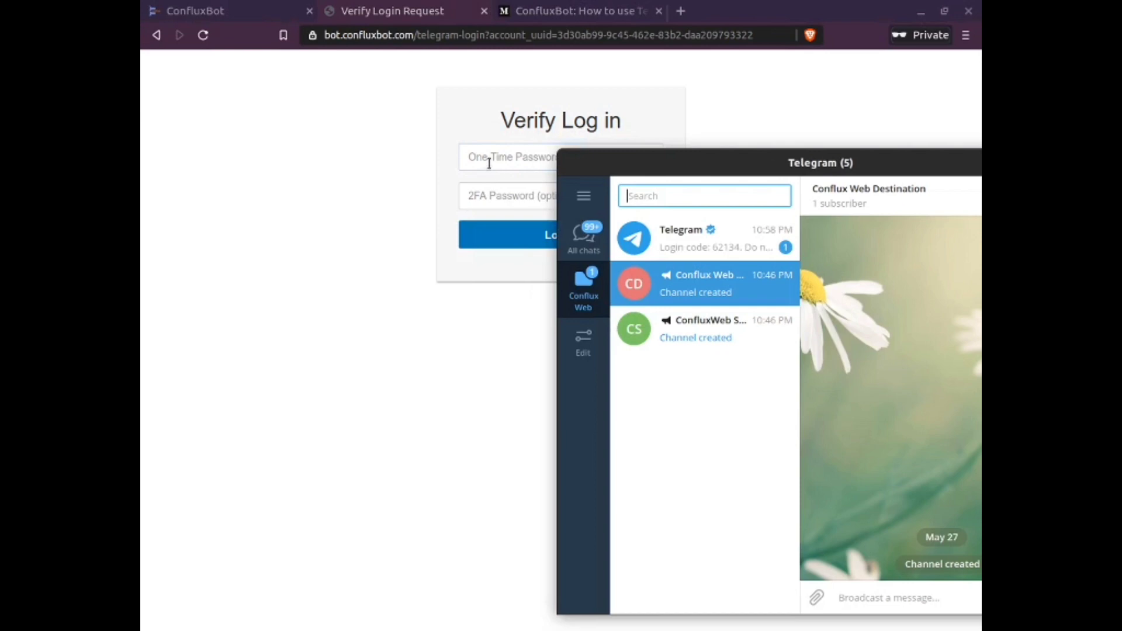
click(490, 157)
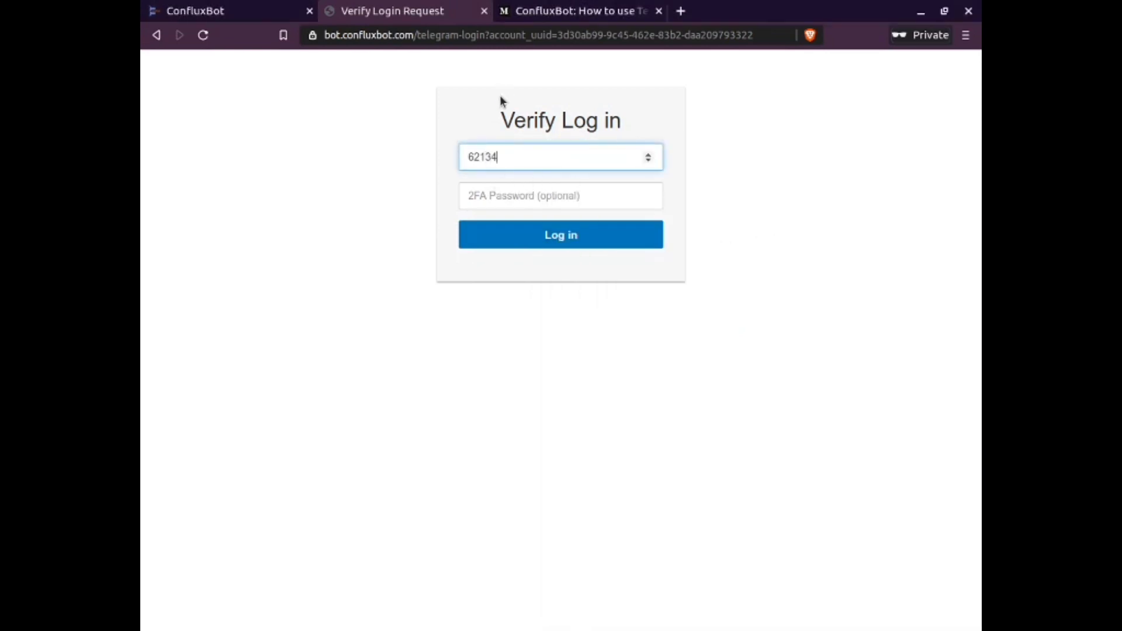
click(568, 239)
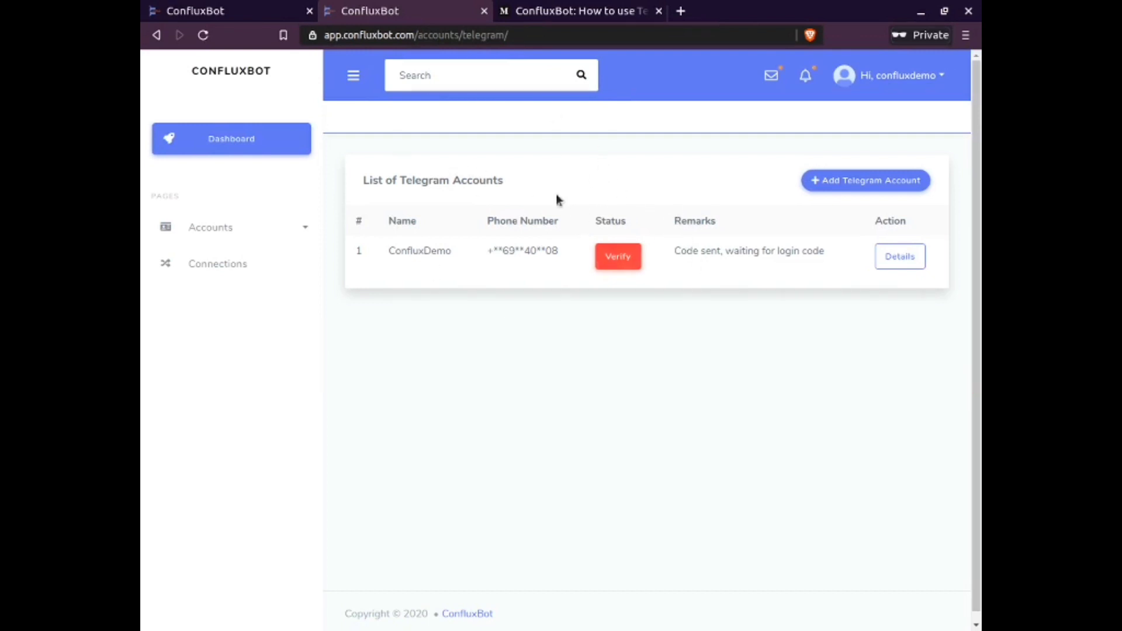
- Reload to show the Telegram account Verified and Running, then open Connections and start a new one
click(202, 35)
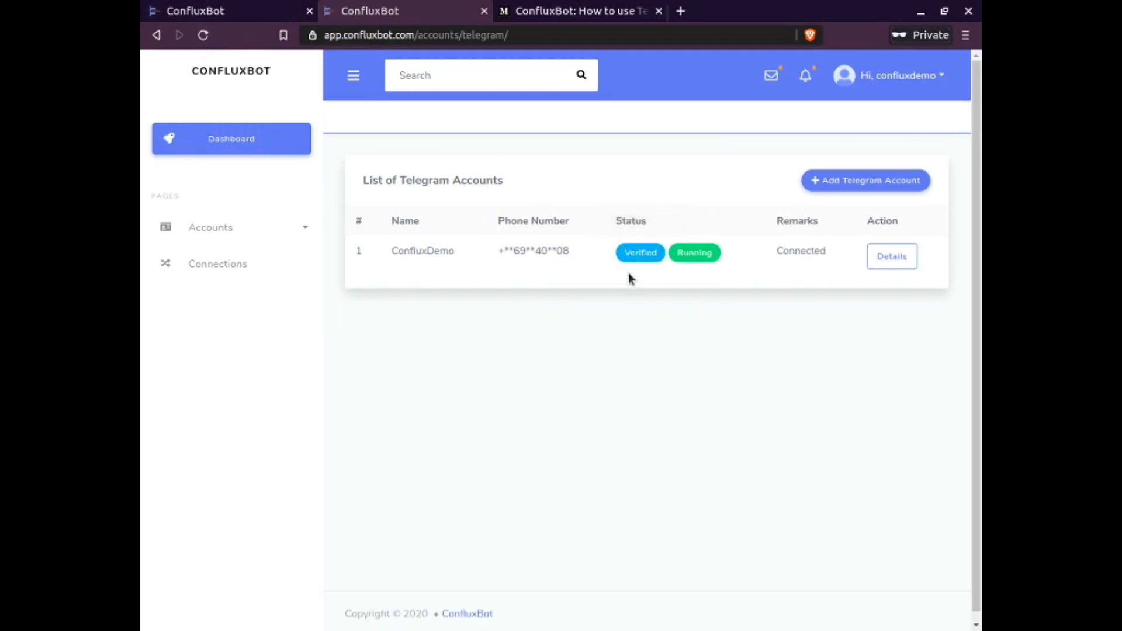
mouse_move(637, 260)
mouse_move(694, 257)
click(216, 266)
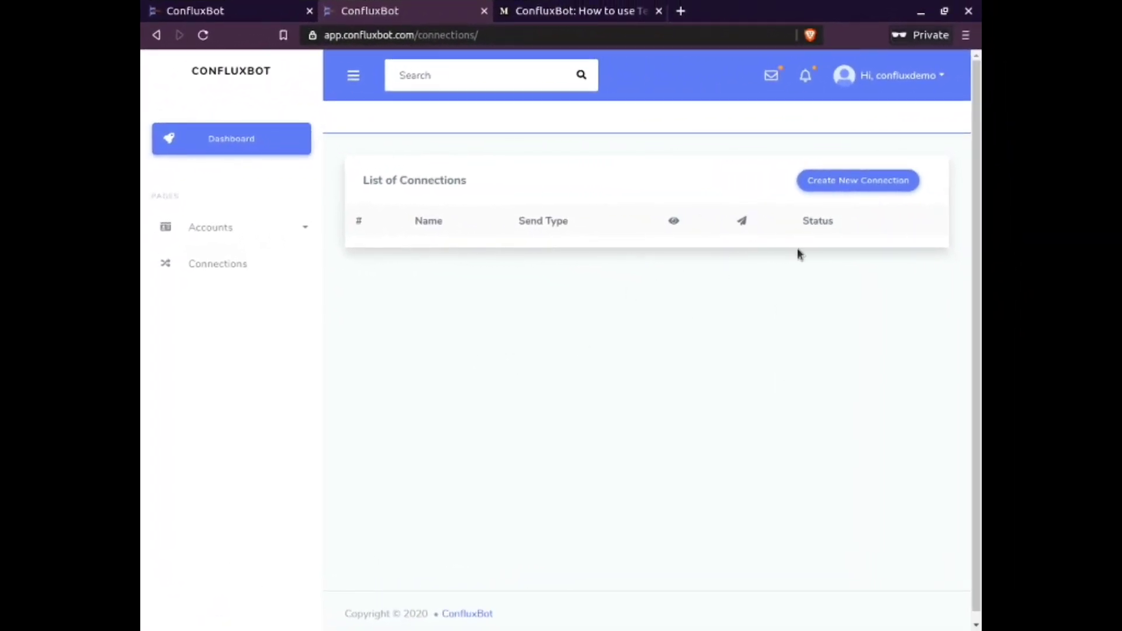
click(869, 188)
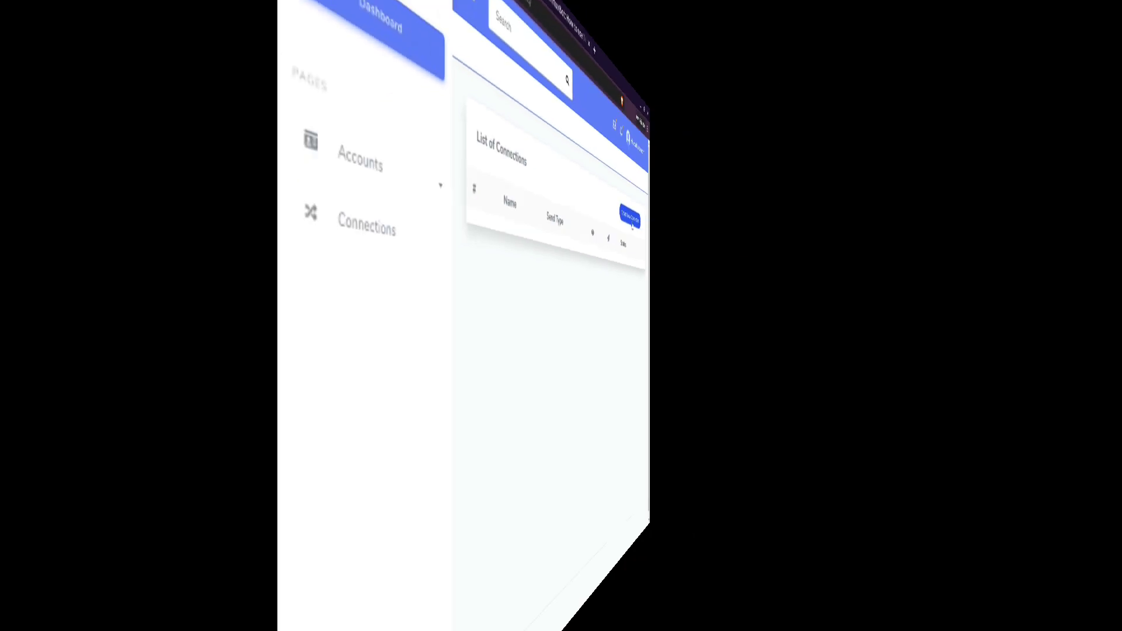
- Name the connection Test and give it a short description
click(656, 250)
text(Test)
click(853, 329)
text(This connection c)
key(BackSpace)
text(is to give)
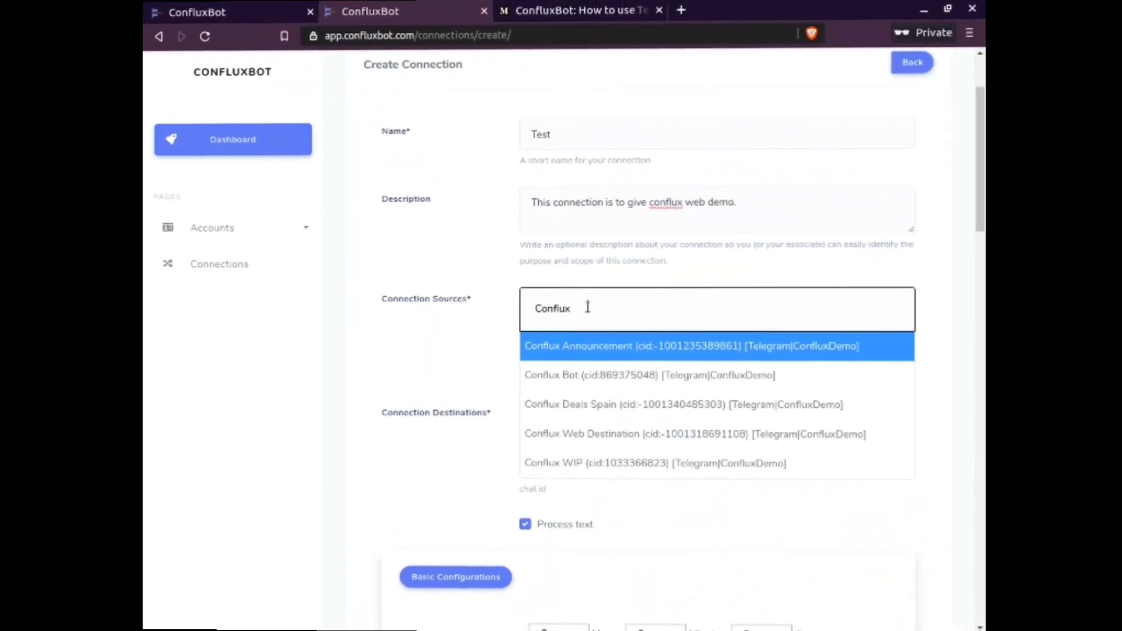
- Add ConfluxWeb Source as the source and search for Conflux Web Destination as destination
text(web s)
key(BackSpace)
key(BackSpace)
key(BackSpace)
key(BackSpace)
key(BackSpace)
key(BackSpace)
text(Web)
key(Return)
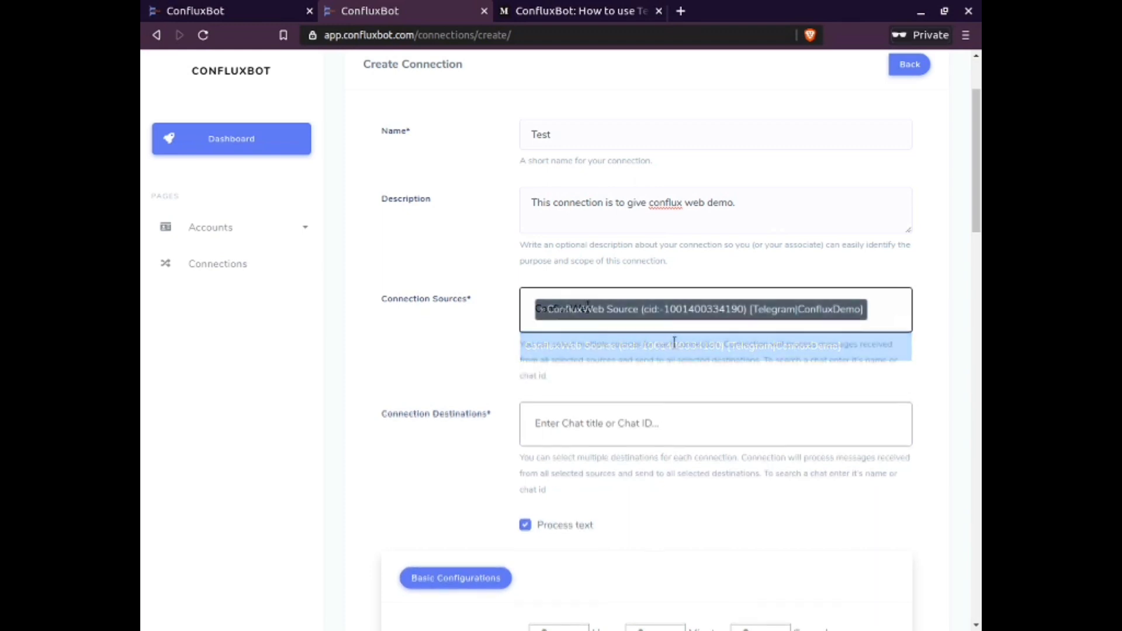
click(650, 425)
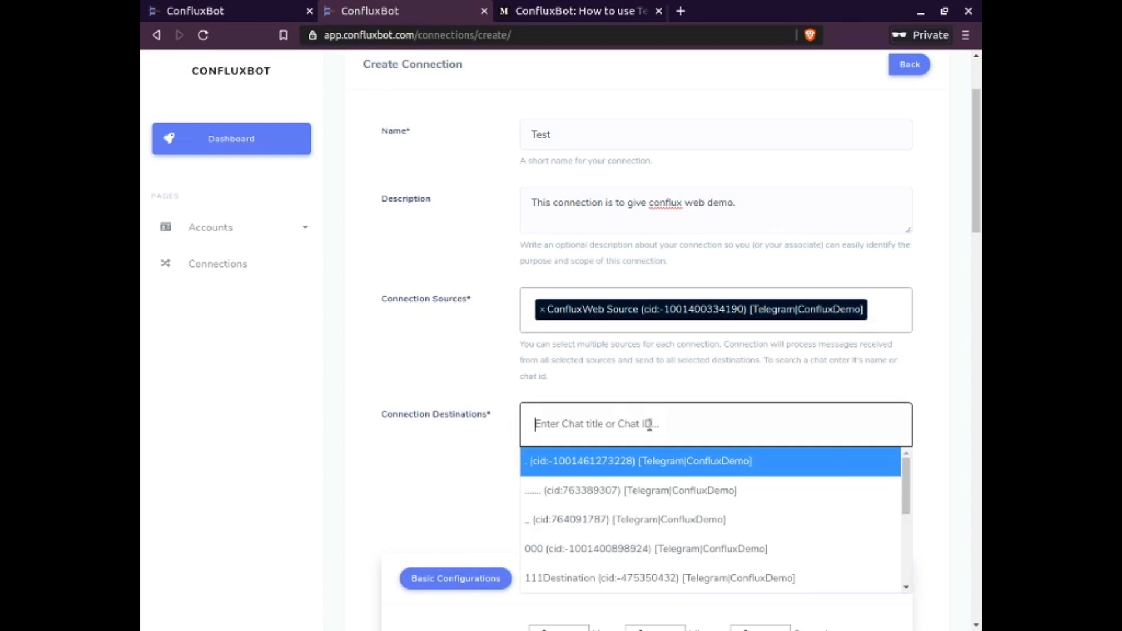
text(Conf)
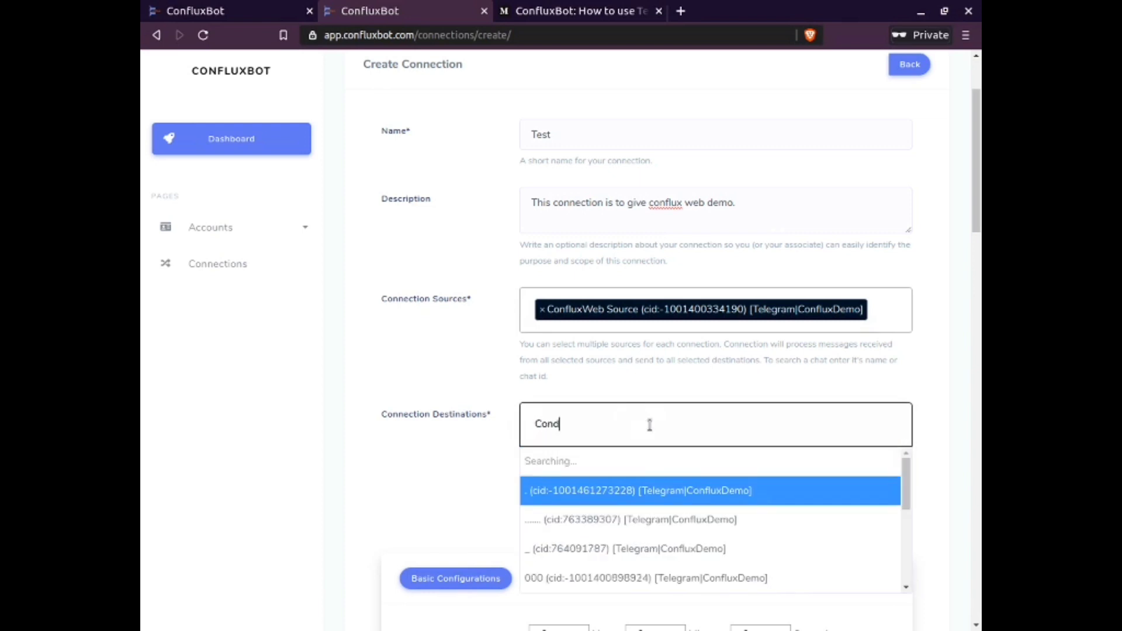
text(lux web)
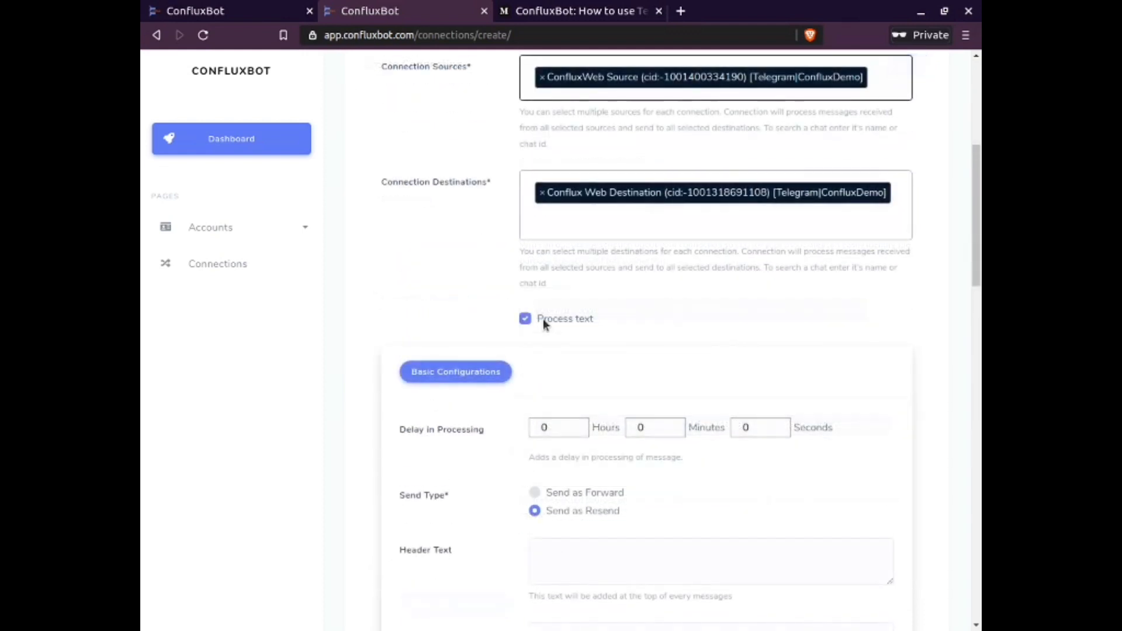
click(575, 322)
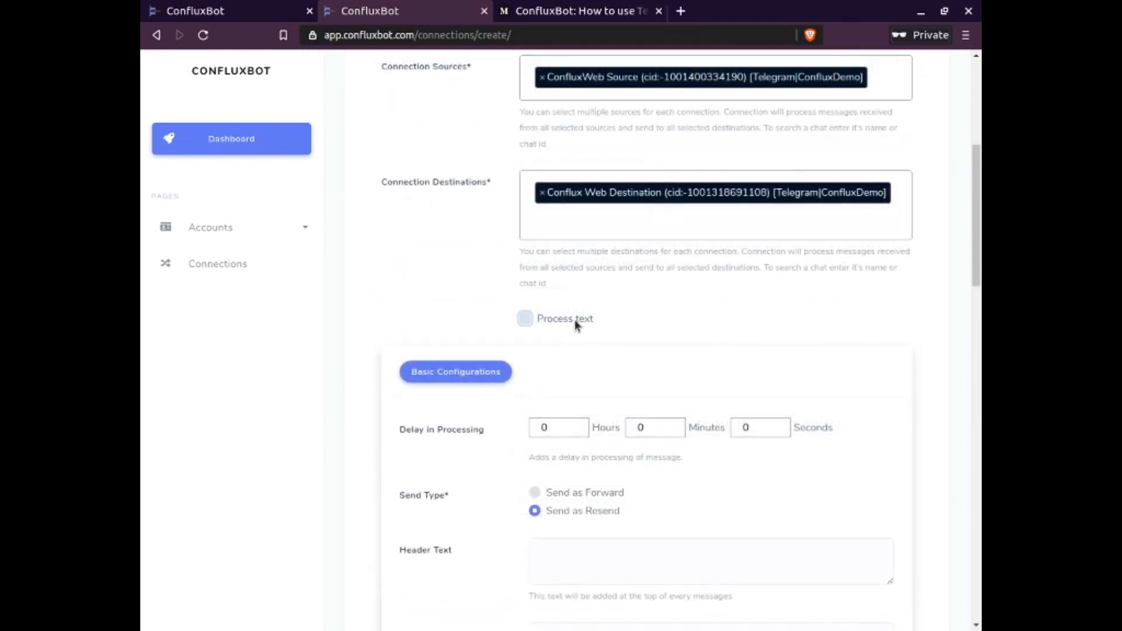
click(565, 320)
click(569, 319)
click(562, 319)
scroll(629, 270, down, 2)
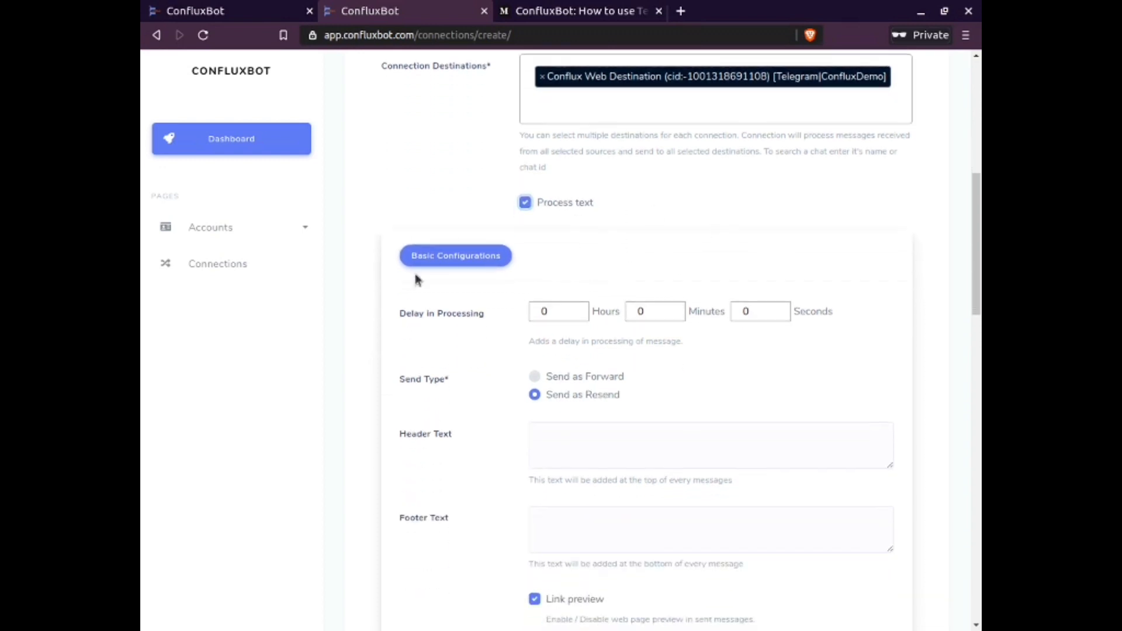
click(482, 252)
click(484, 253)
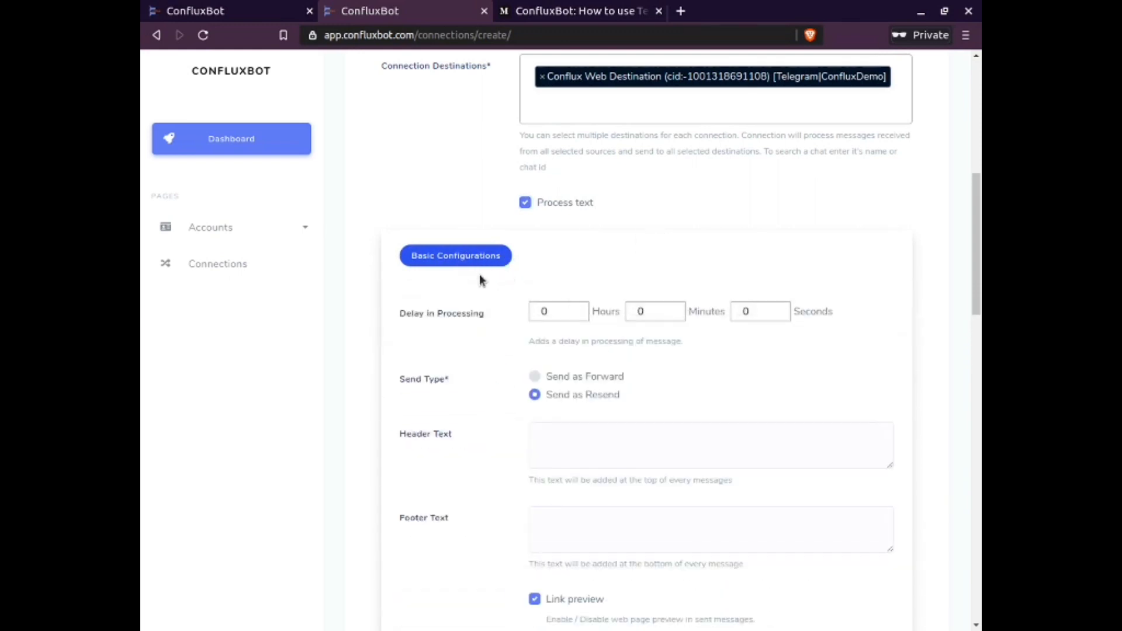
scroll(479, 312, down, 1)
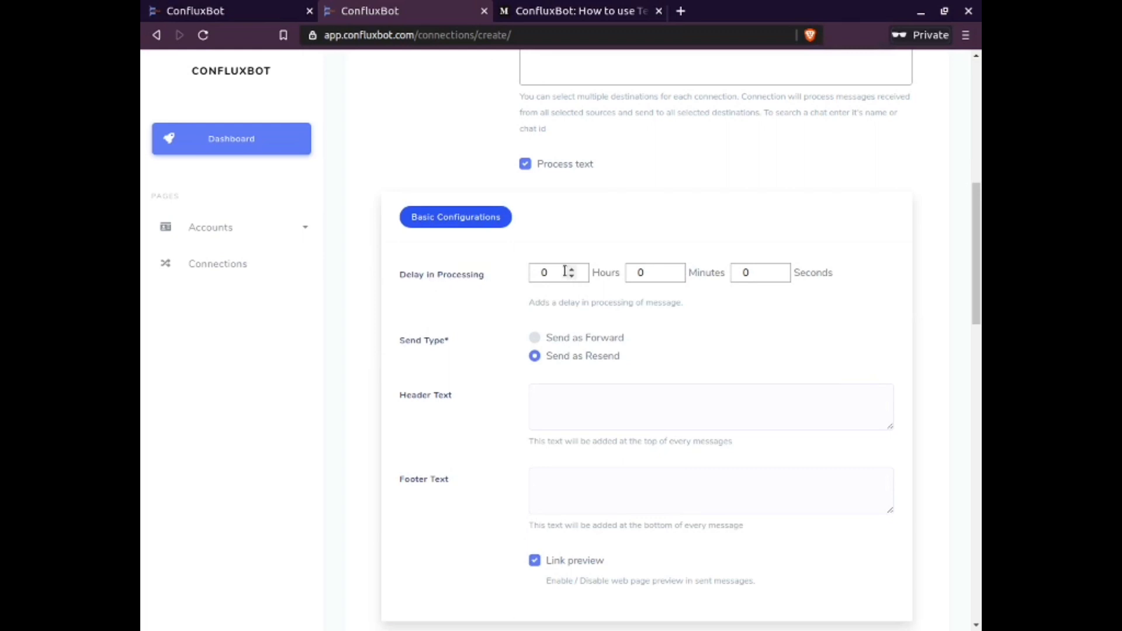
click(773, 269)
click(773, 270)
click(773, 269)
click(773, 269)
click(774, 275)
click(773, 276)
click(773, 276)
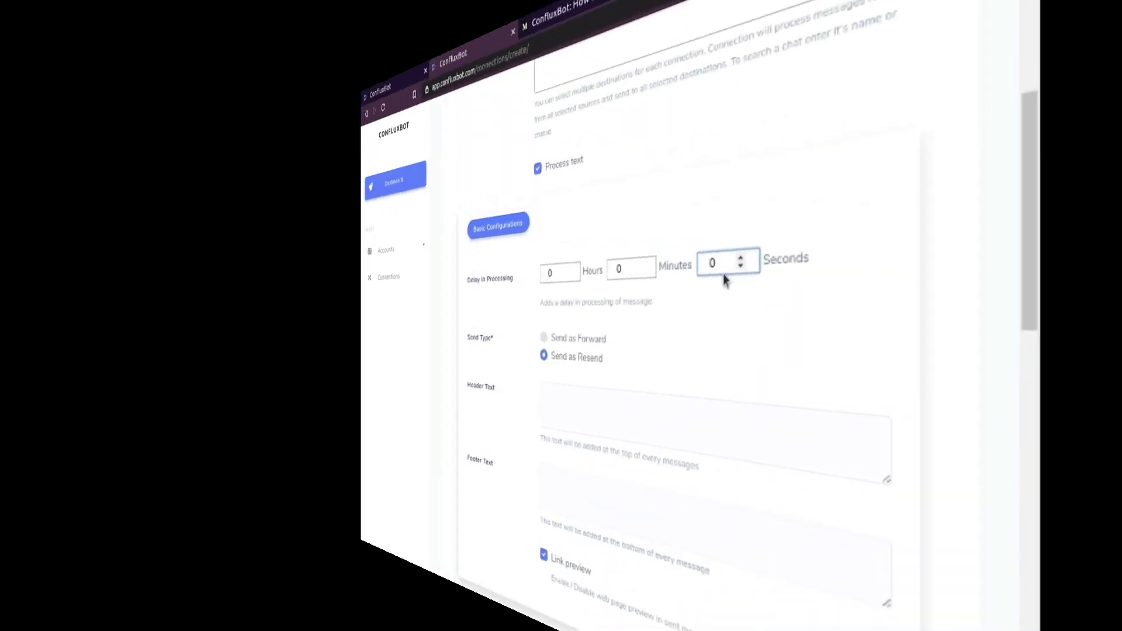
scroll(432, 308, down, 2)
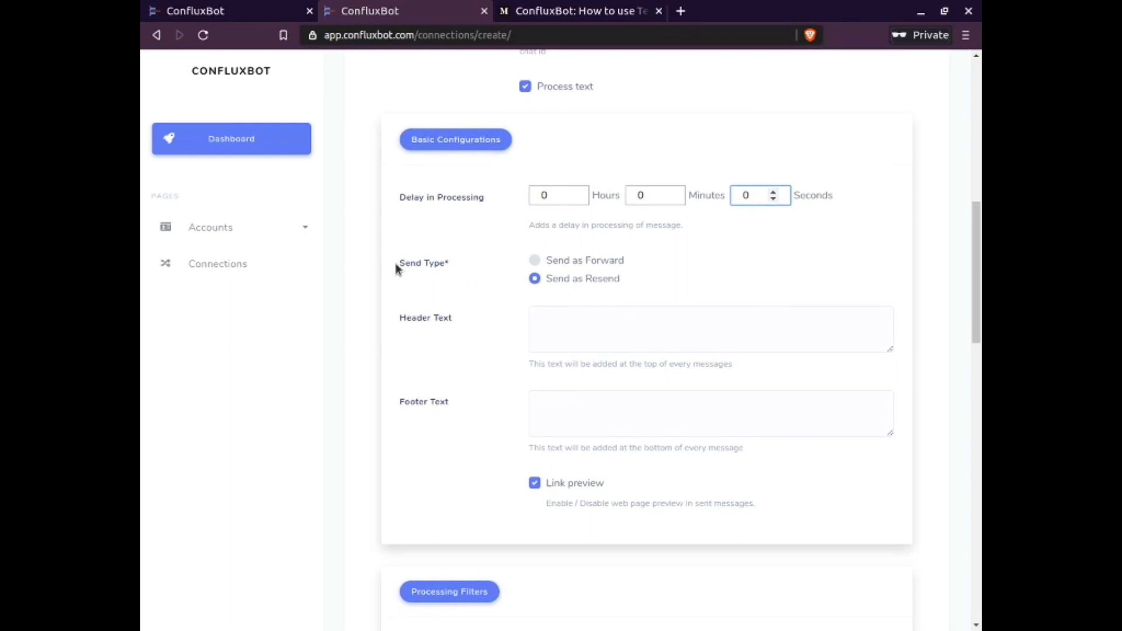
- Set the header text to 'This is <b>HEAD Text</b>'
drag(395, 266, 453, 266)
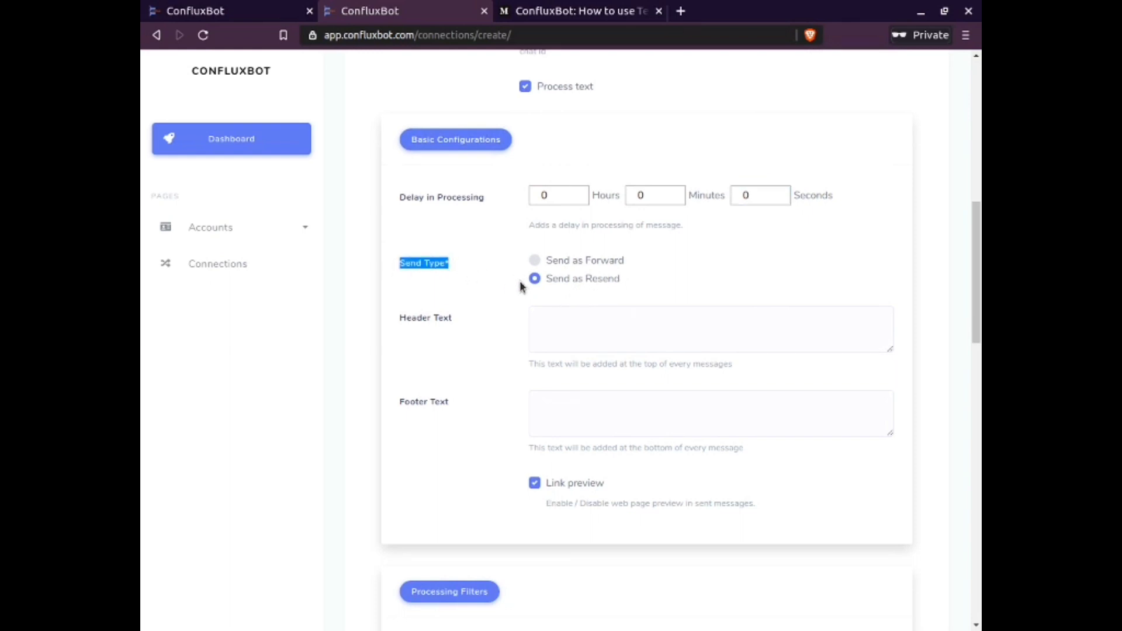
click(577, 296)
click(608, 332)
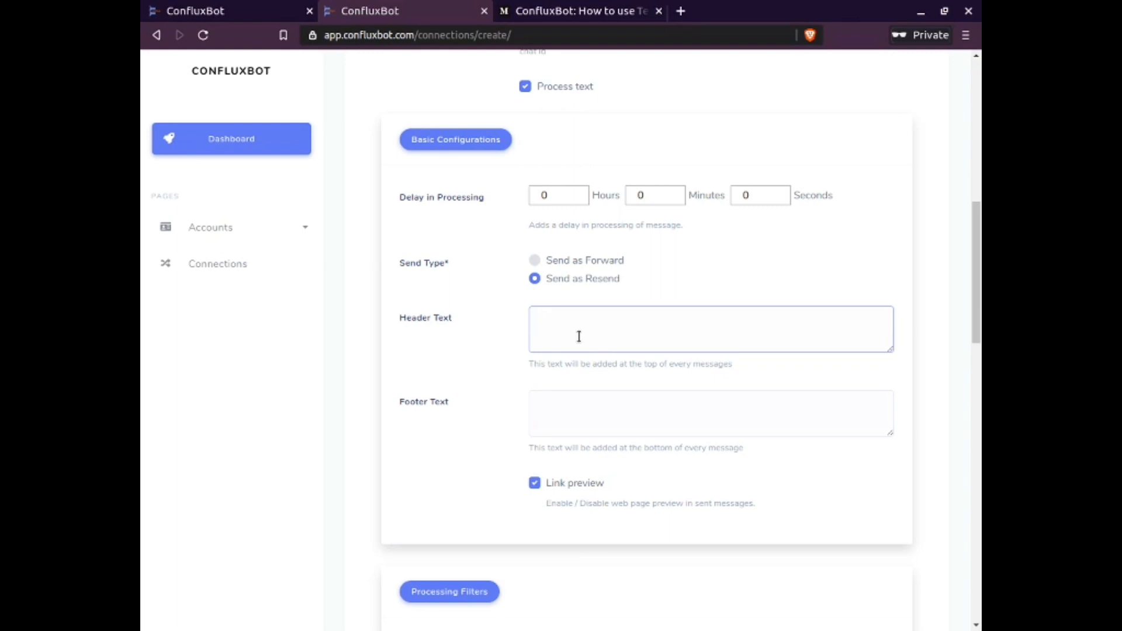
text(This)
text( is HEAD )
text(Text)
text(<)
text(b>)
key(Right)
key(Right)
key(Right)
key(Right)
key(Right)
key(Right)
key(Right)
key(Right)
key(Right)
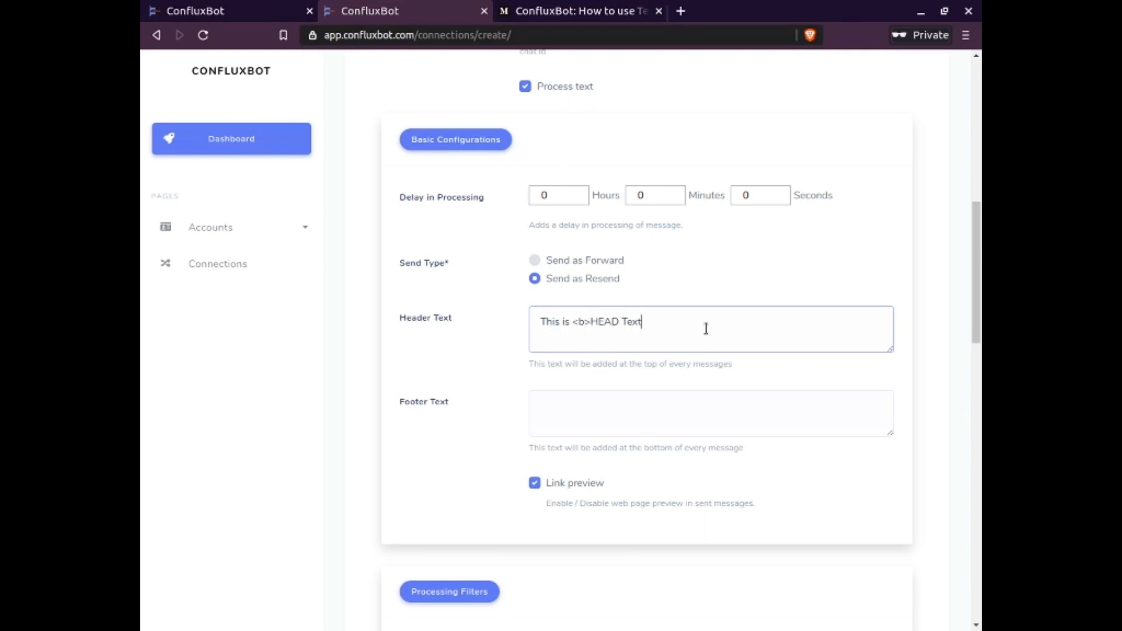
text(</b>)
- Set the footer to 'Some foot messsage with <em>Italic</em>' and keep link preview enabled
click(645, 405)
text(Some foot )
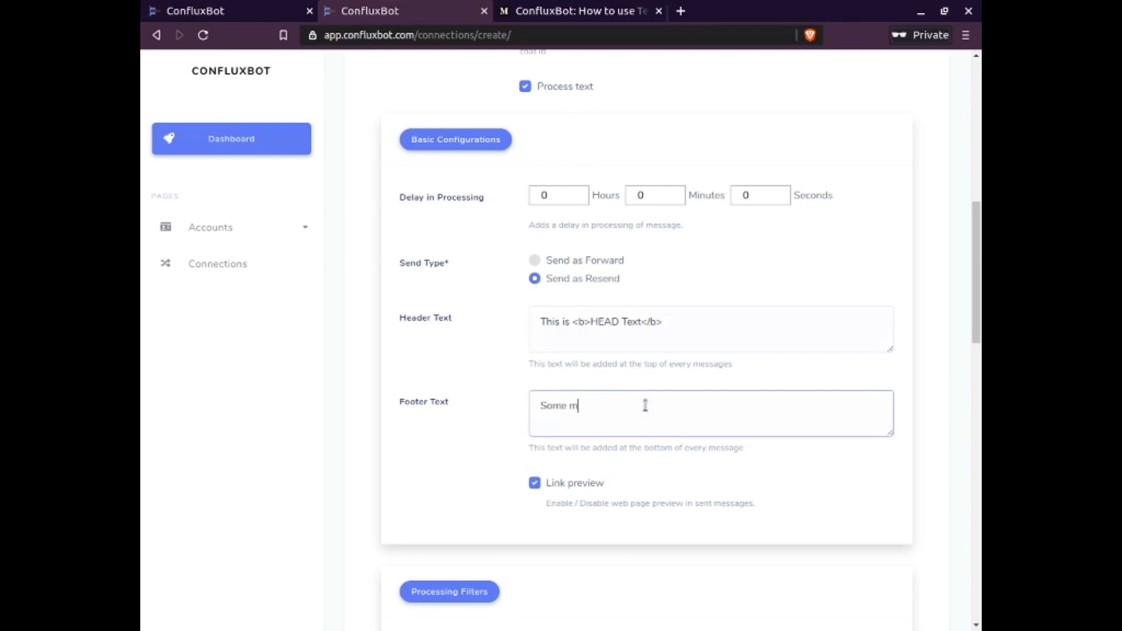
text(messsage with <em>Italic</em>)
scroll(591, 338, down, 3)
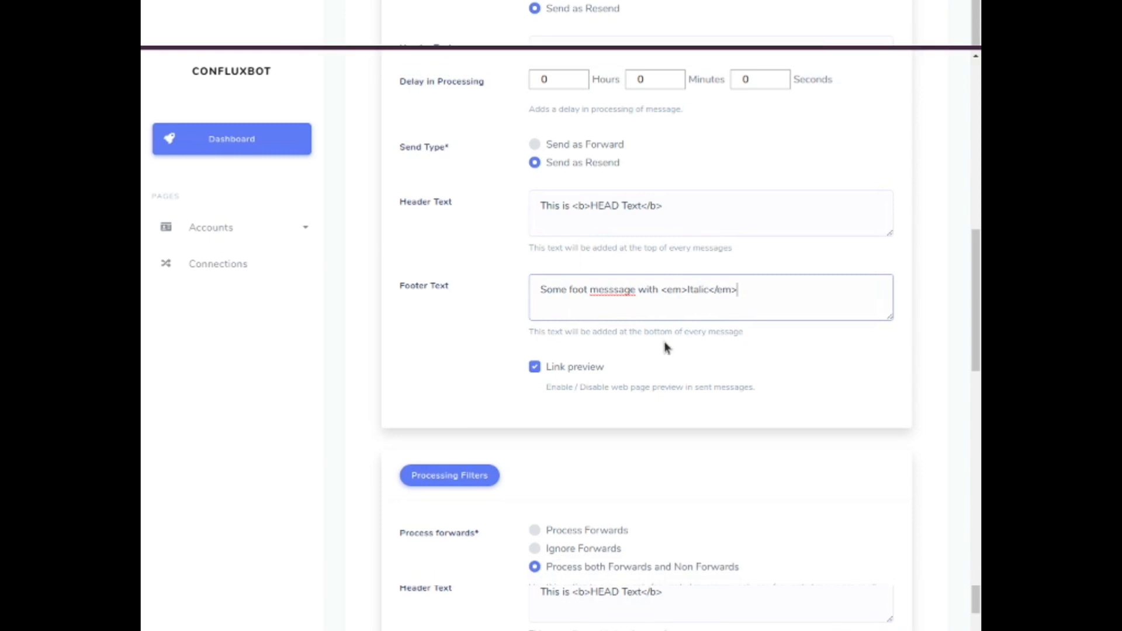
click(570, 328)
click(570, 329)
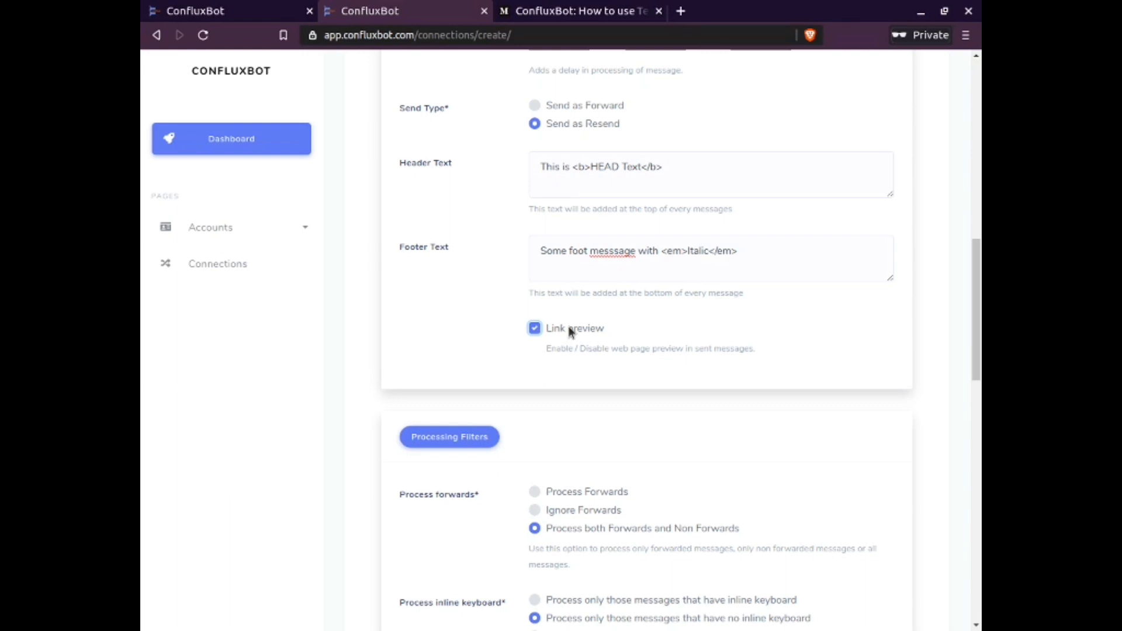
click(570, 331)
click(569, 331)
scroll(574, 427, down, 2)
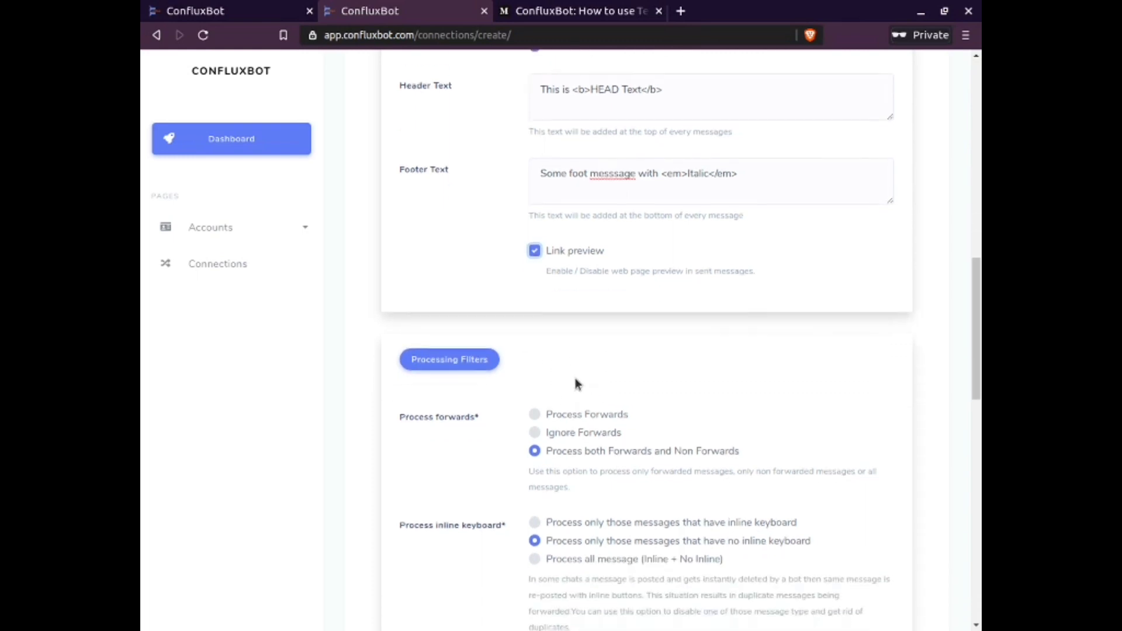
scroll(574, 378, down, 2)
scroll(573, 377, up, 7)
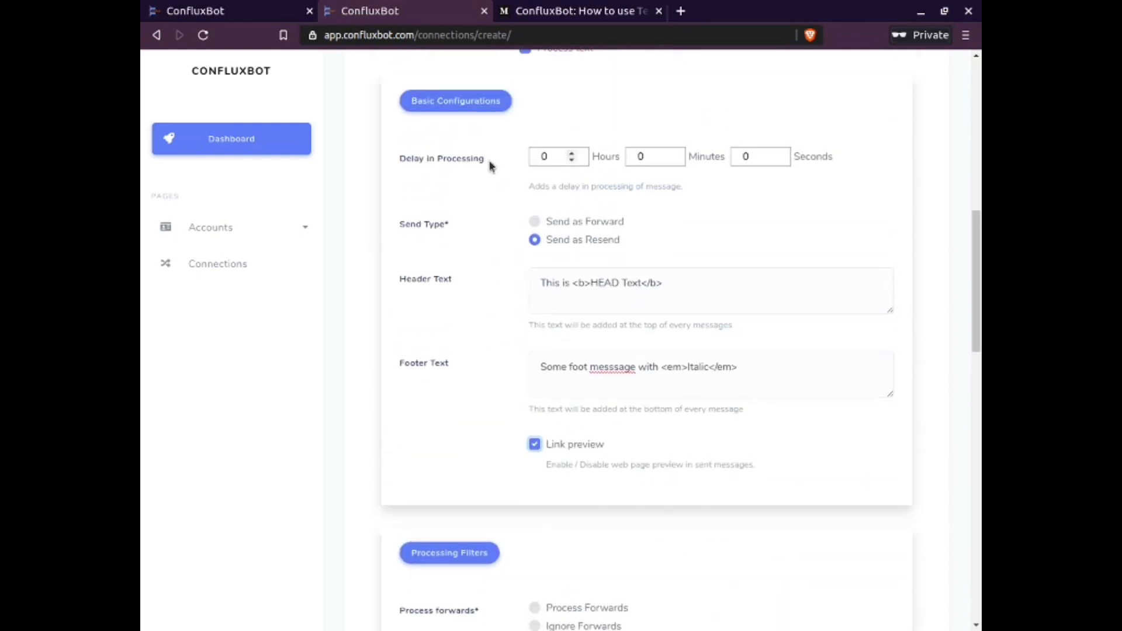
- Collapse Basic Configurations and keep Process both Forwards and Non Forwards selected
click(478, 102)
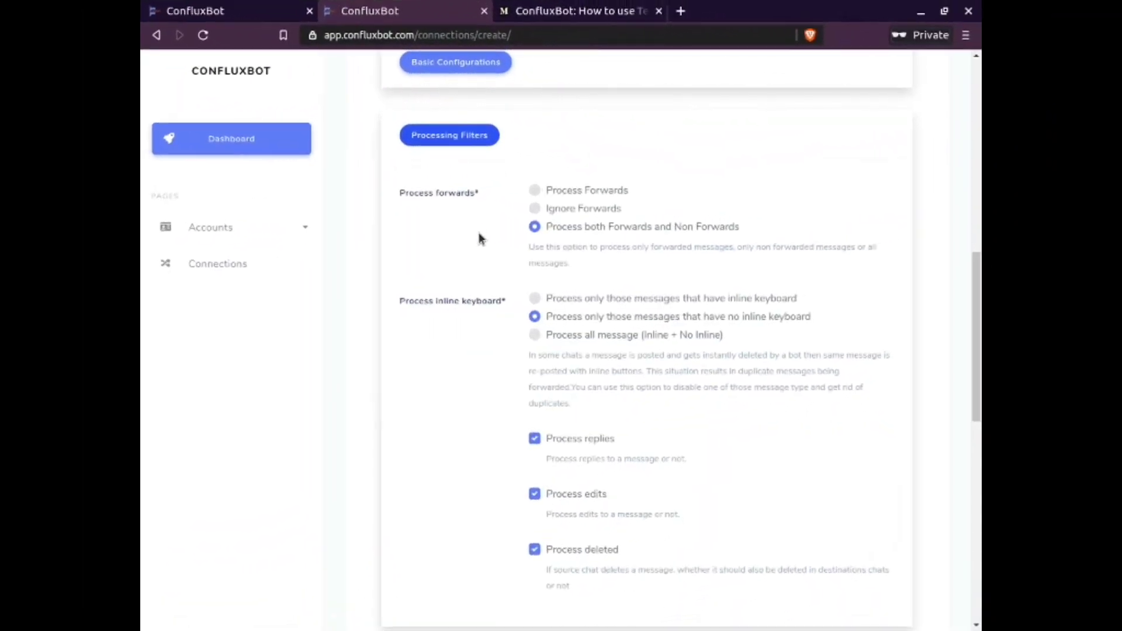
drag(395, 195, 478, 200)
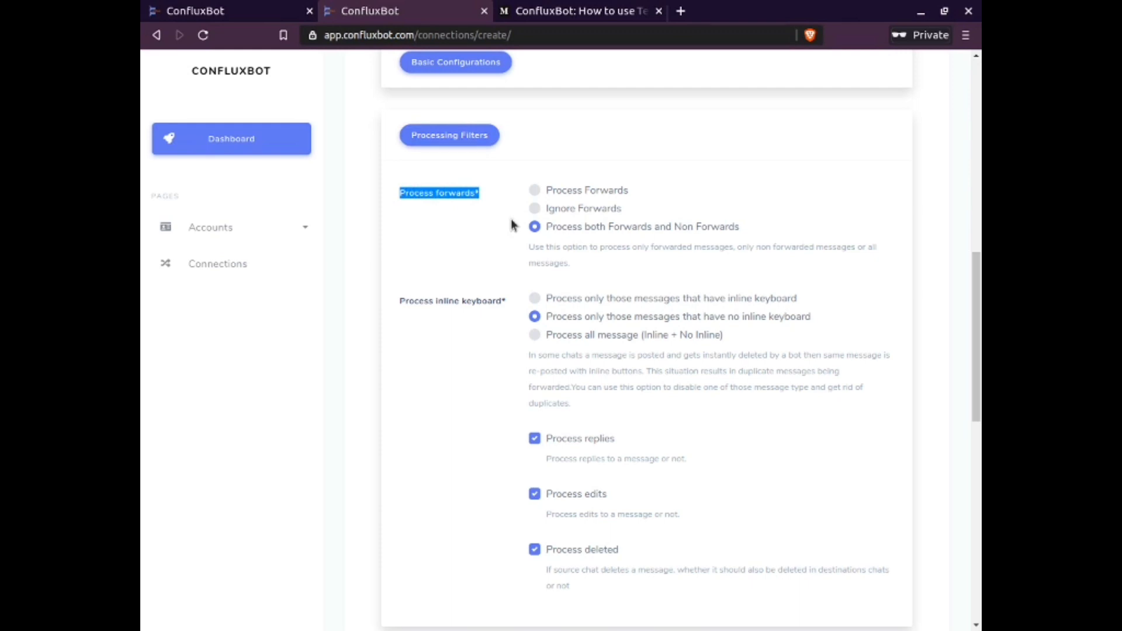
click(569, 191)
click(590, 228)
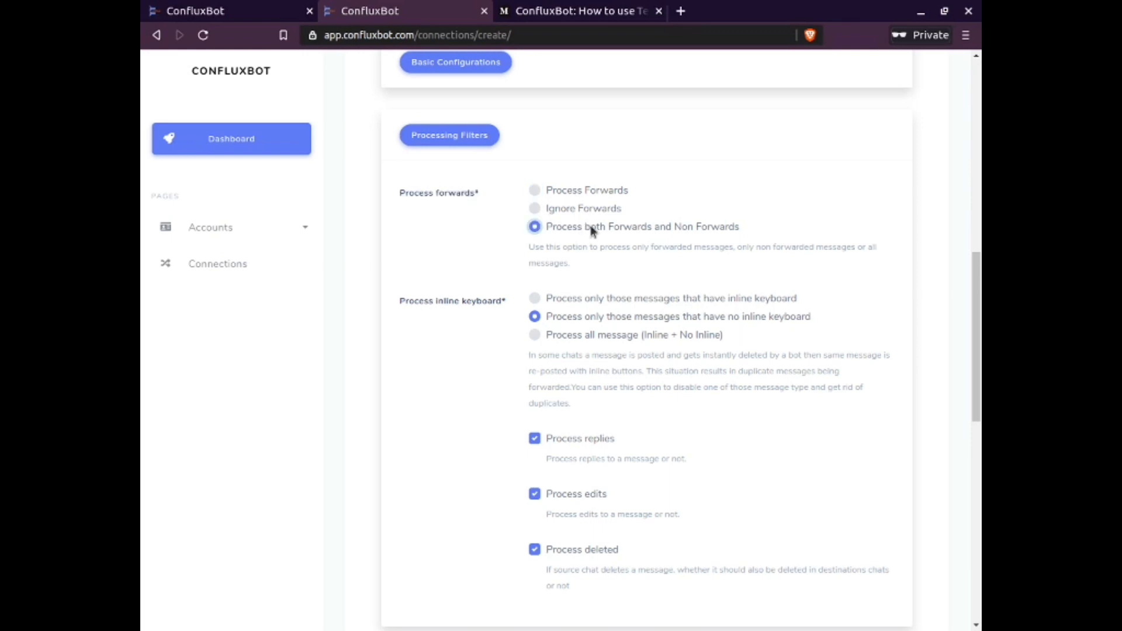
scroll(592, 231, down, 2)
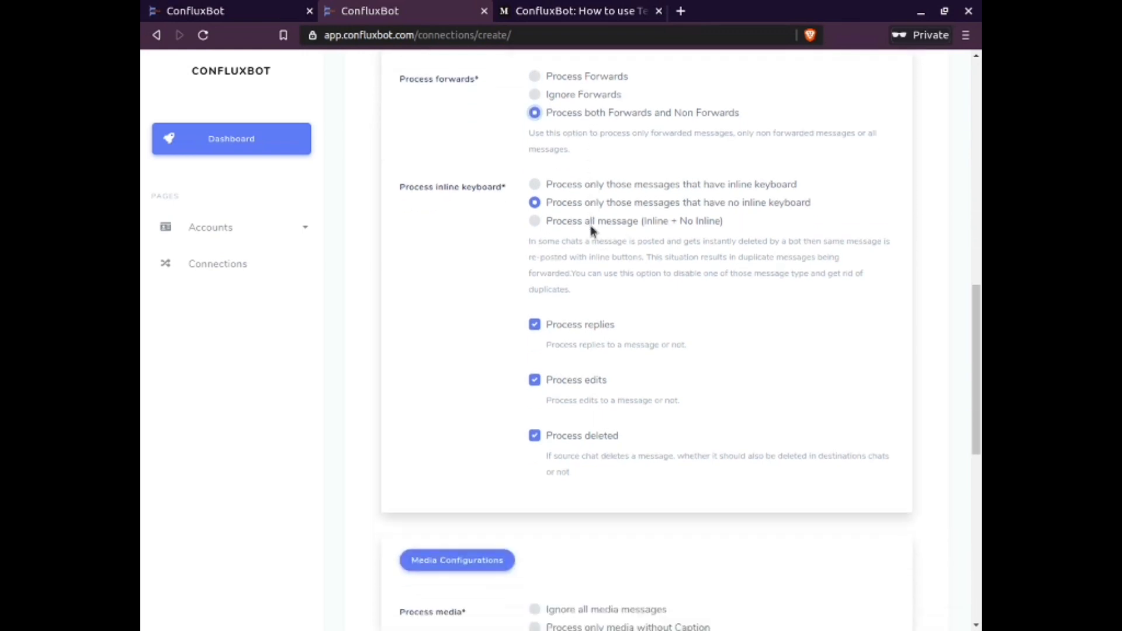
drag(417, 184, 508, 186)
click(691, 240)
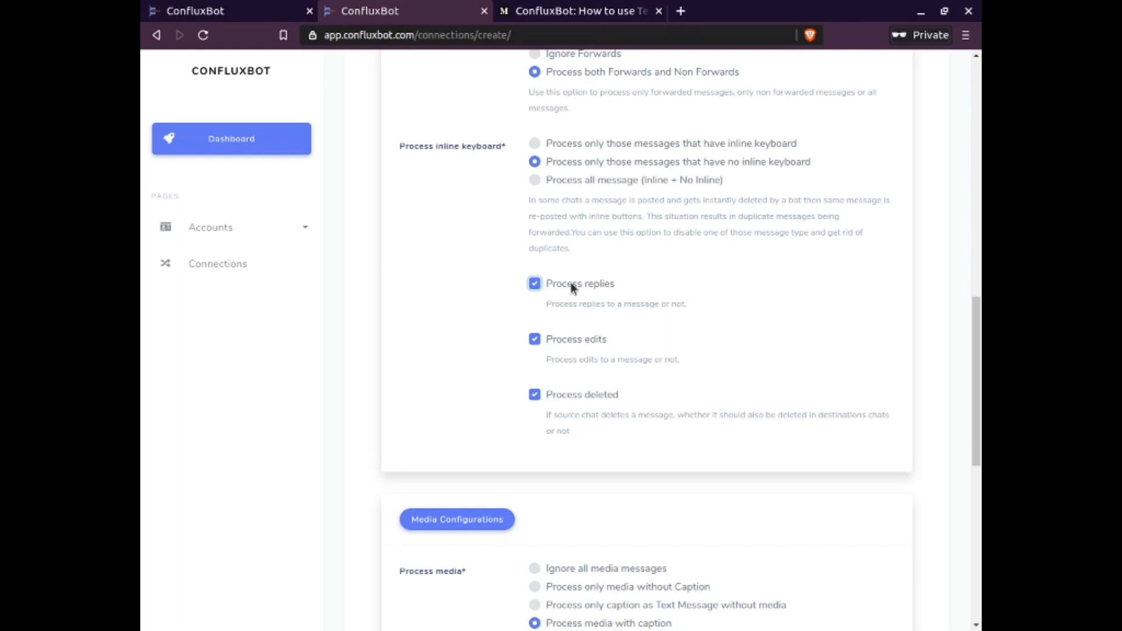
- Turn Process edits and Process deleted off and back on, leaving both enabled
scroll(570, 282, down, 2)
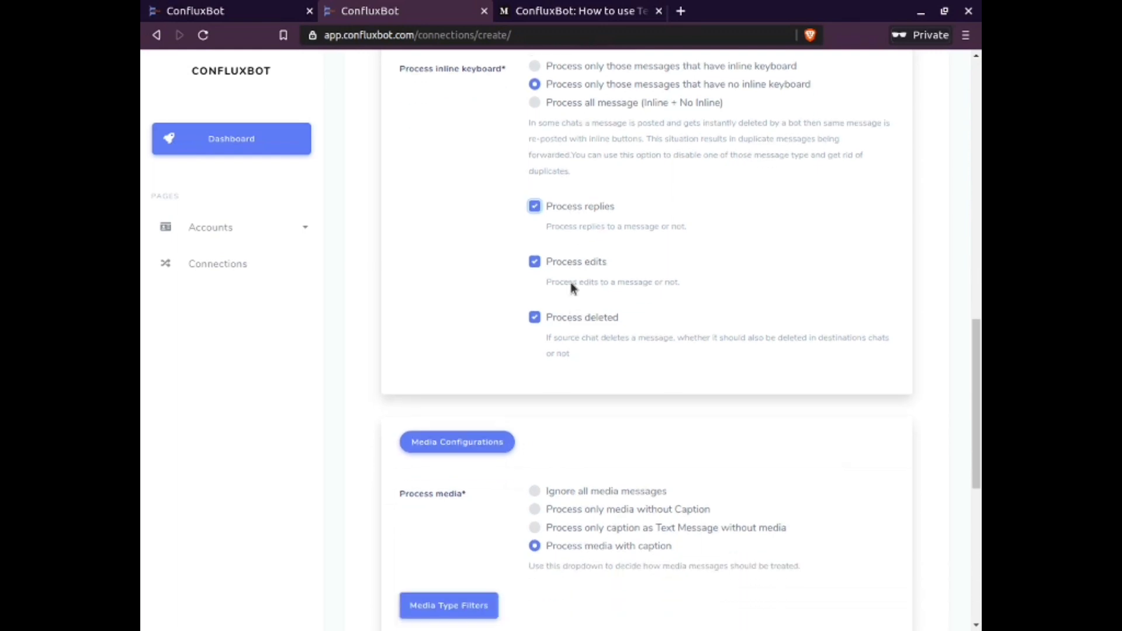
click(638, 265)
click(591, 262)
click(590, 317)
click(583, 266)
click(586, 318)
click(579, 260)
click(582, 261)
click(582, 317)
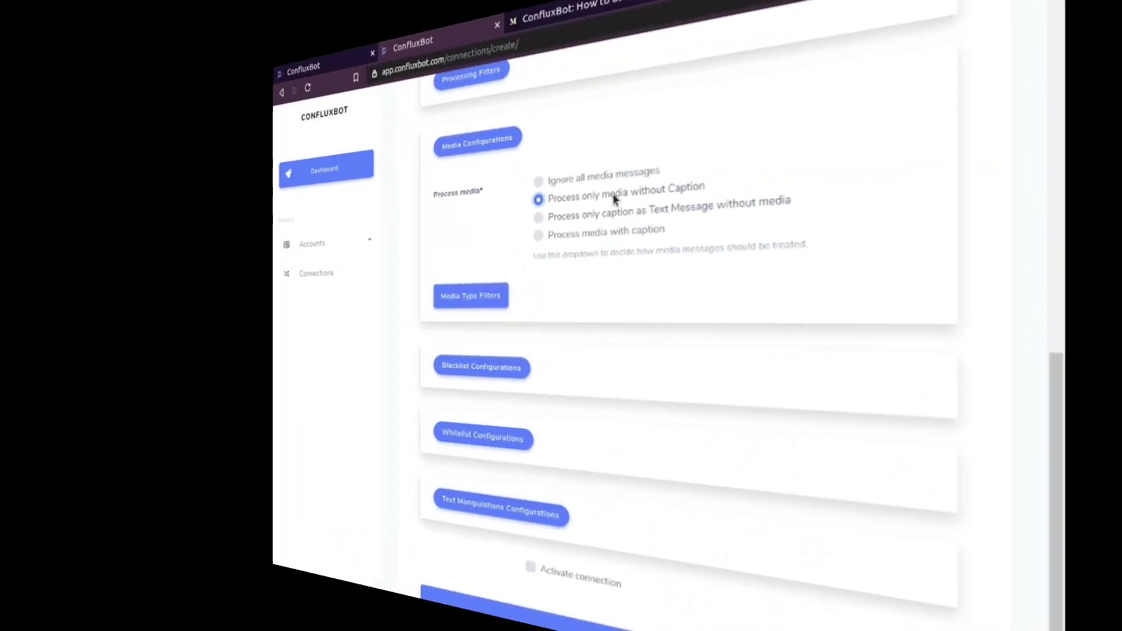
- Process media together with their captions and expand Media Type Filters
click(587, 222)
click(609, 237)
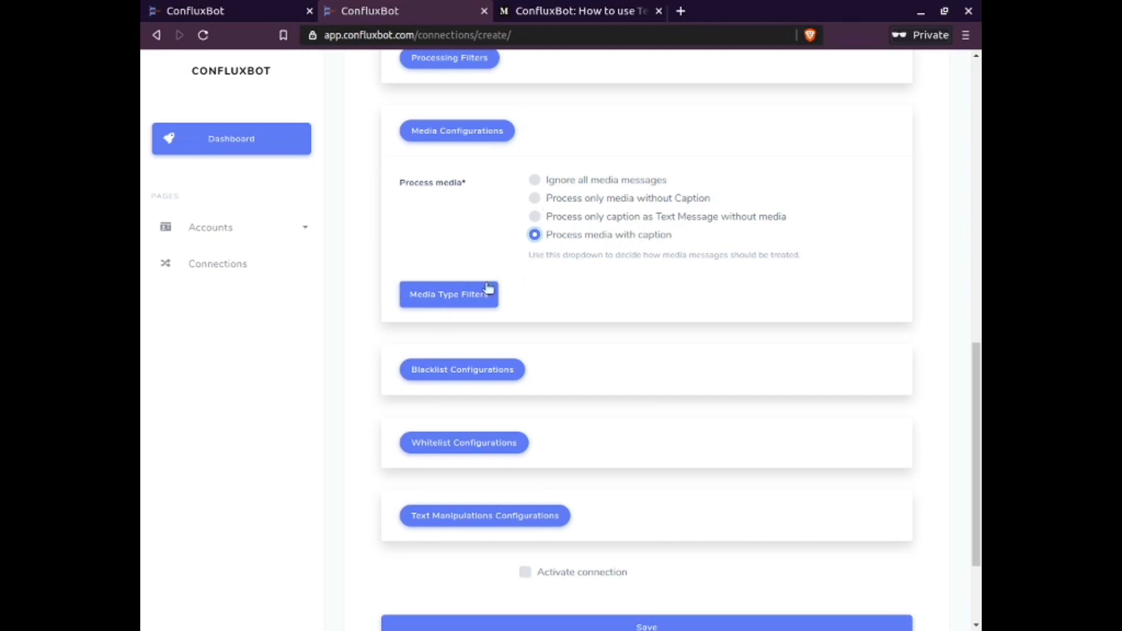
click(463, 298)
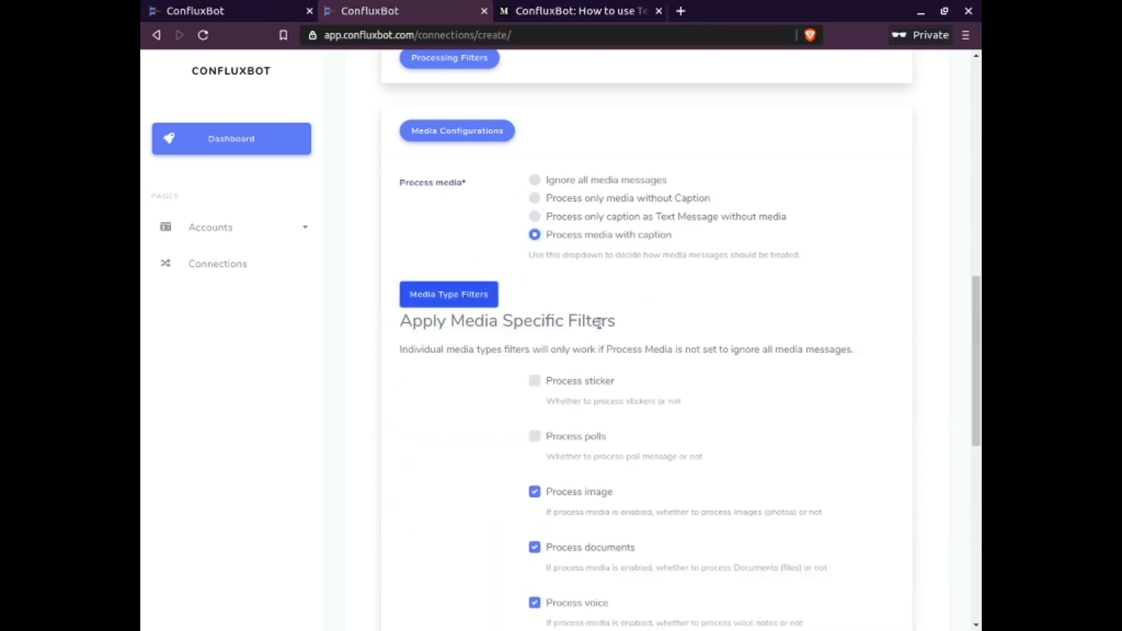
scroll(465, 299, down, 4)
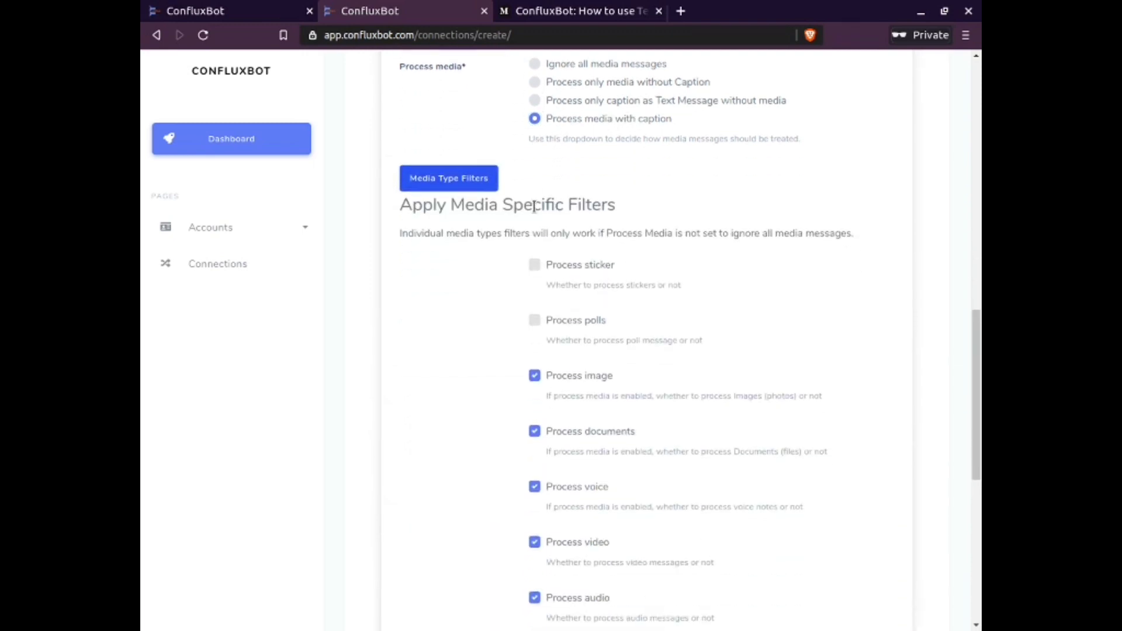
- Try sticker and poll processing, leaving both off, and keep images processed
click(583, 270)
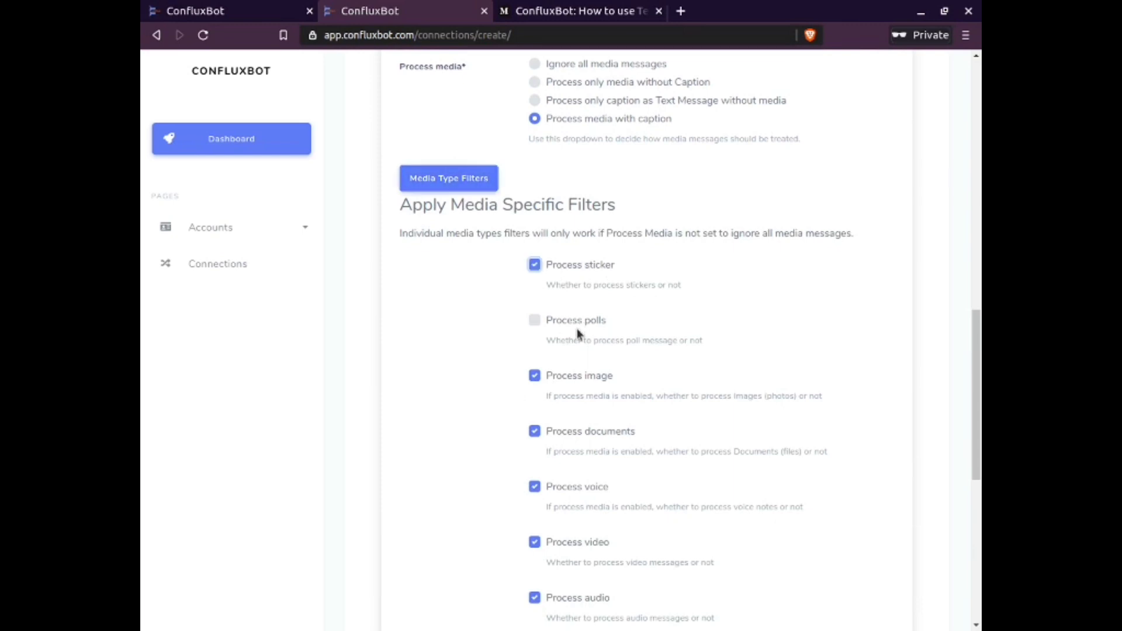
click(578, 272)
click(588, 323)
click(585, 321)
click(602, 378)
click(603, 378)
- Toggle document, voice and audio processing, leaving all three enabled
double_click(612, 431)
double_click(596, 489)
scroll(599, 494, down, 2)
double_click(594, 466)
click(639, 492)
click(602, 522)
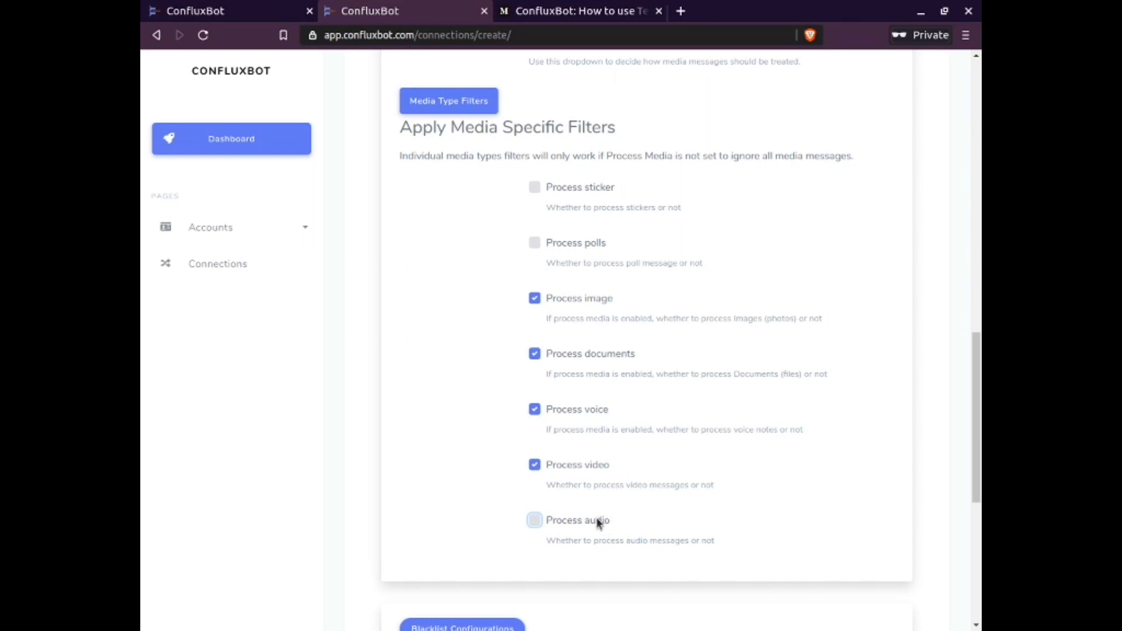
click(596, 519)
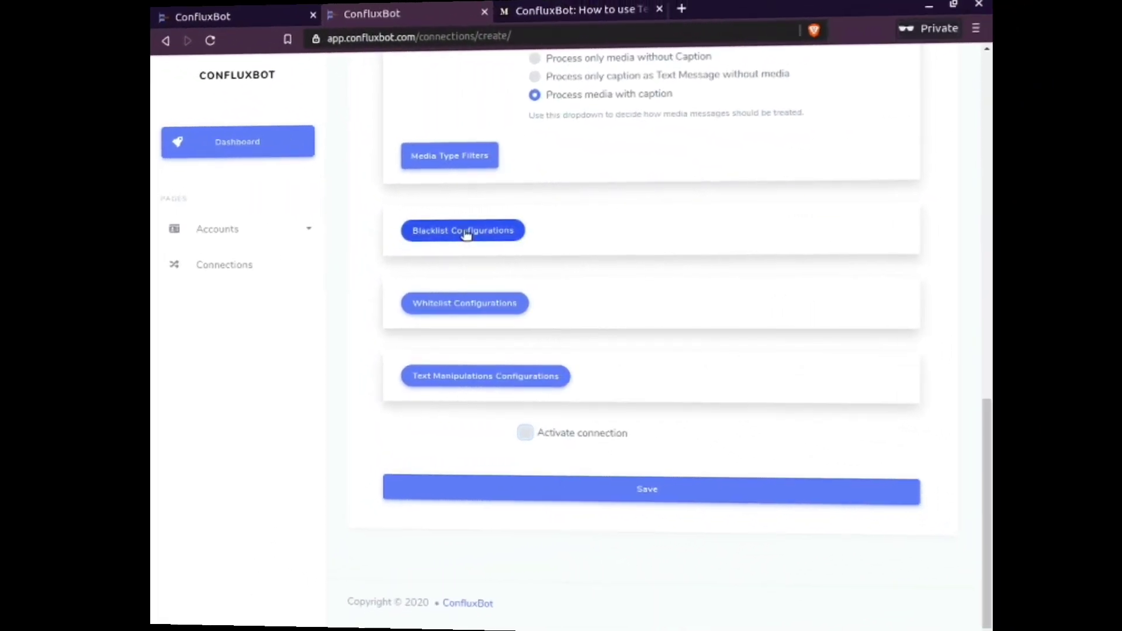
- Add a blacklist rule for the word 'black'
click(466, 232)
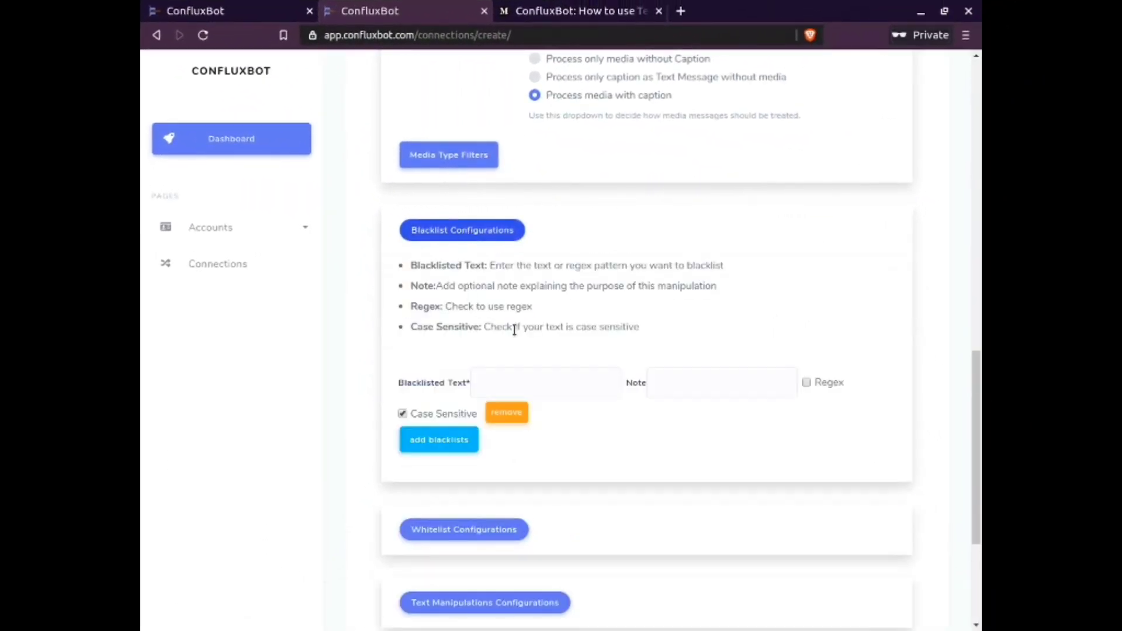
click(505, 383)
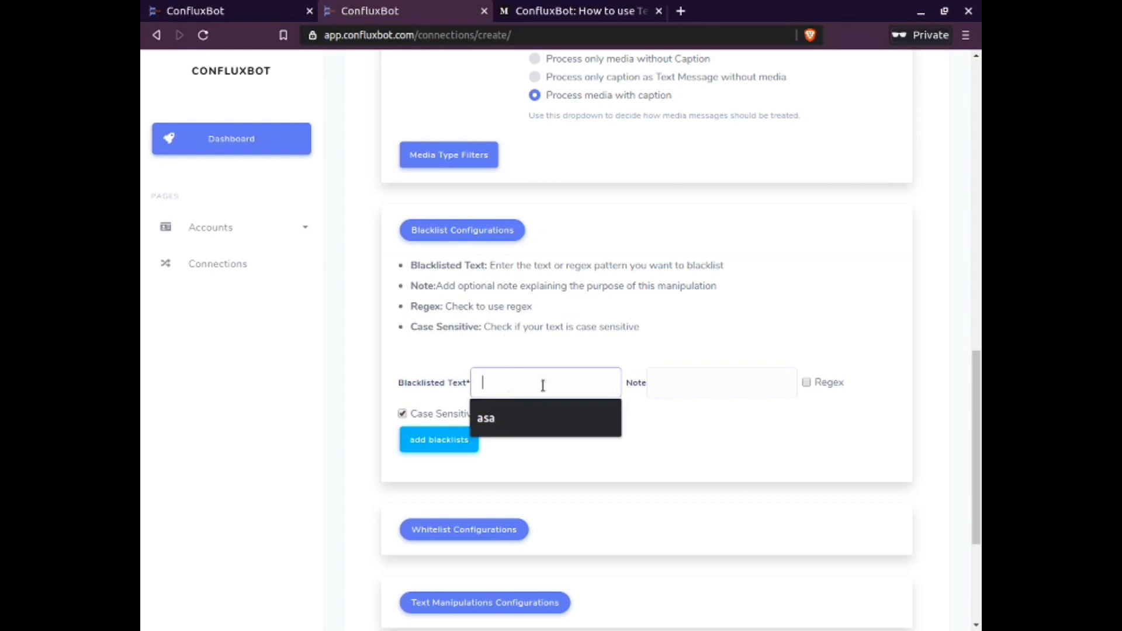
text(black)
click(691, 380)
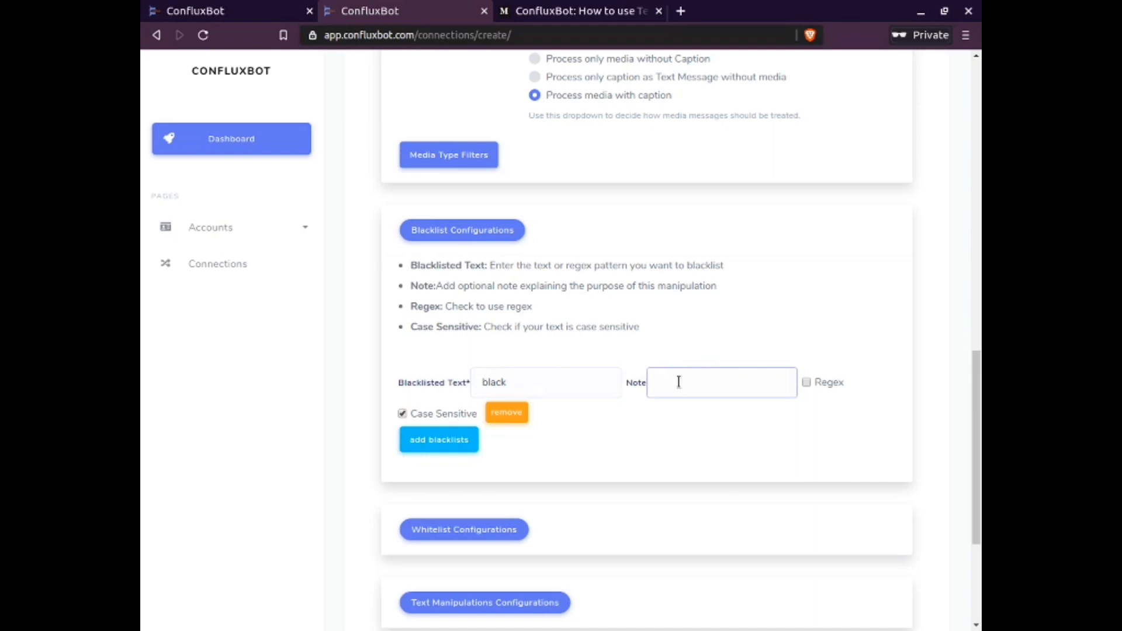
click(605, 369)
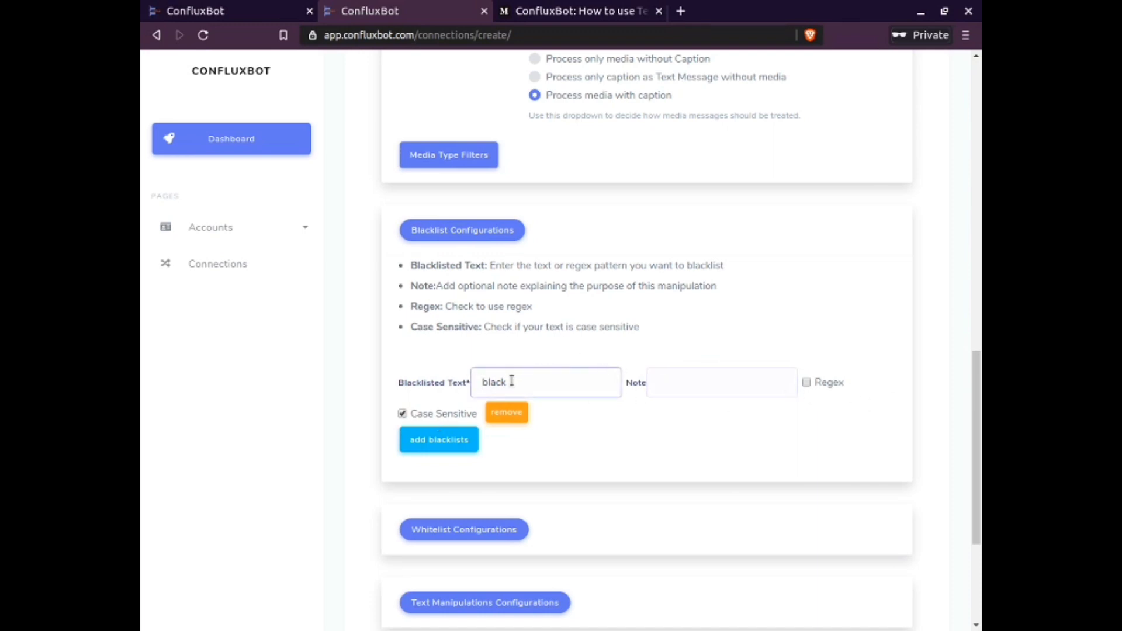
- Add a second blacklist rule for the regex 'Black\w+', marked case sensitive
scroll(596, 409, down, 2)
click(438, 324)
click(564, 338)
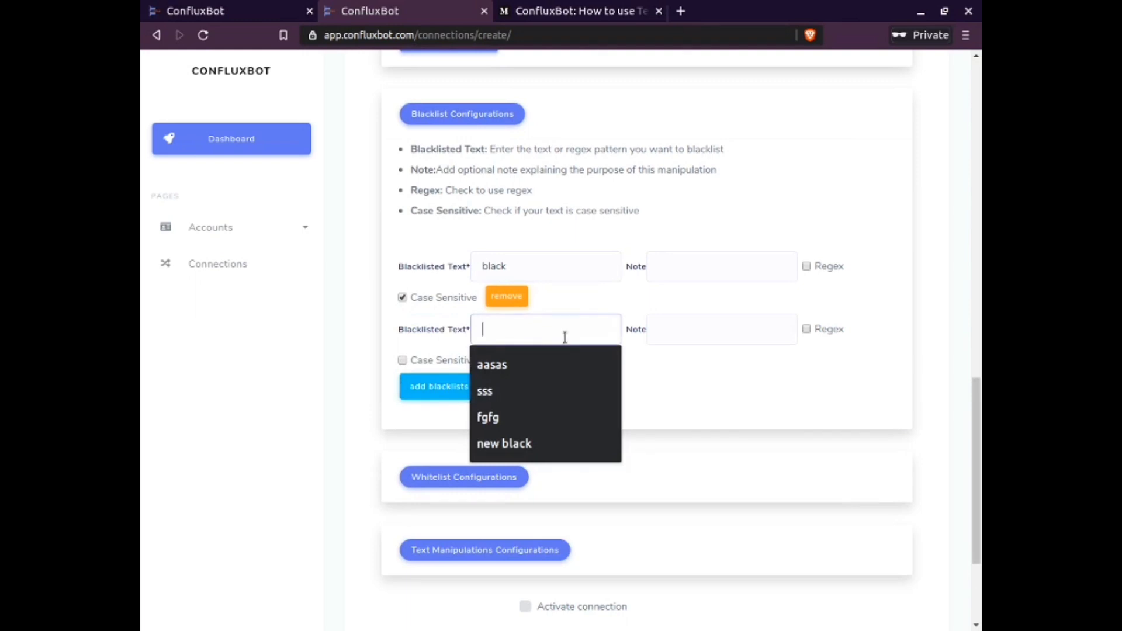
text(Black\w+)
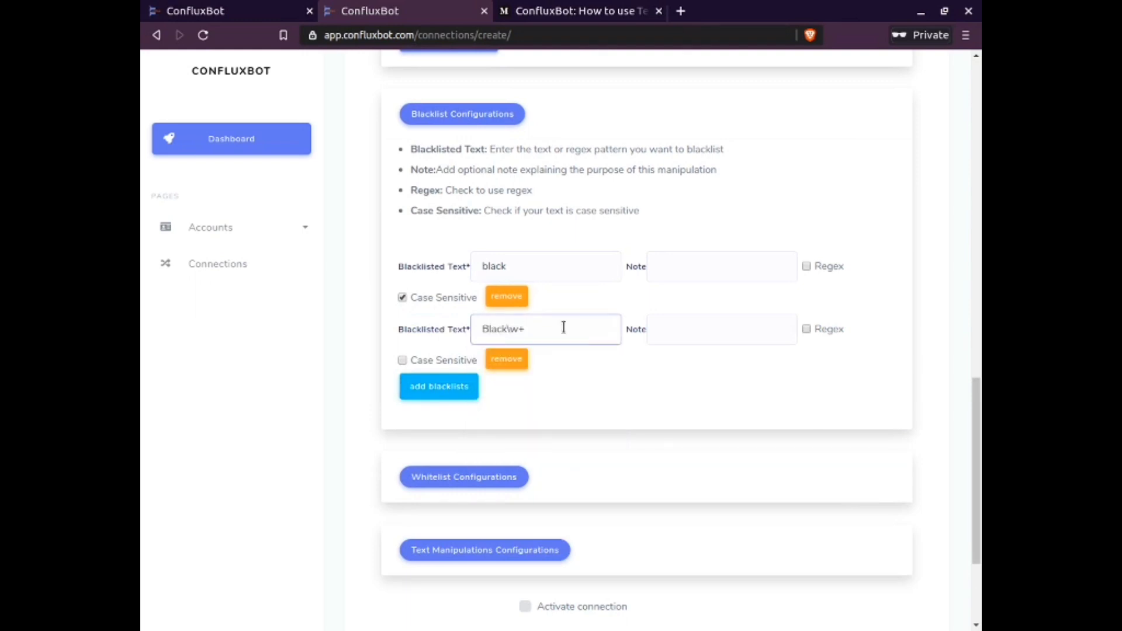
click(777, 330)
click(807, 329)
click(403, 359)
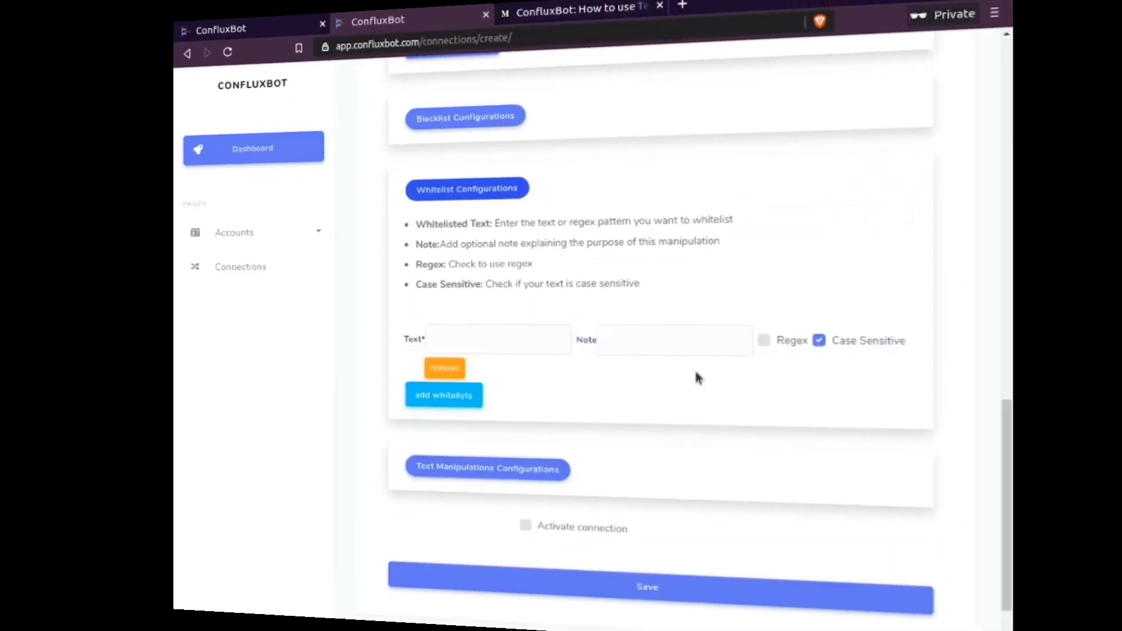
- Whitelist 'white' as case-insensitive and 'wHite\w+' as a case-sensitive regex
click(499, 339)
text(w)
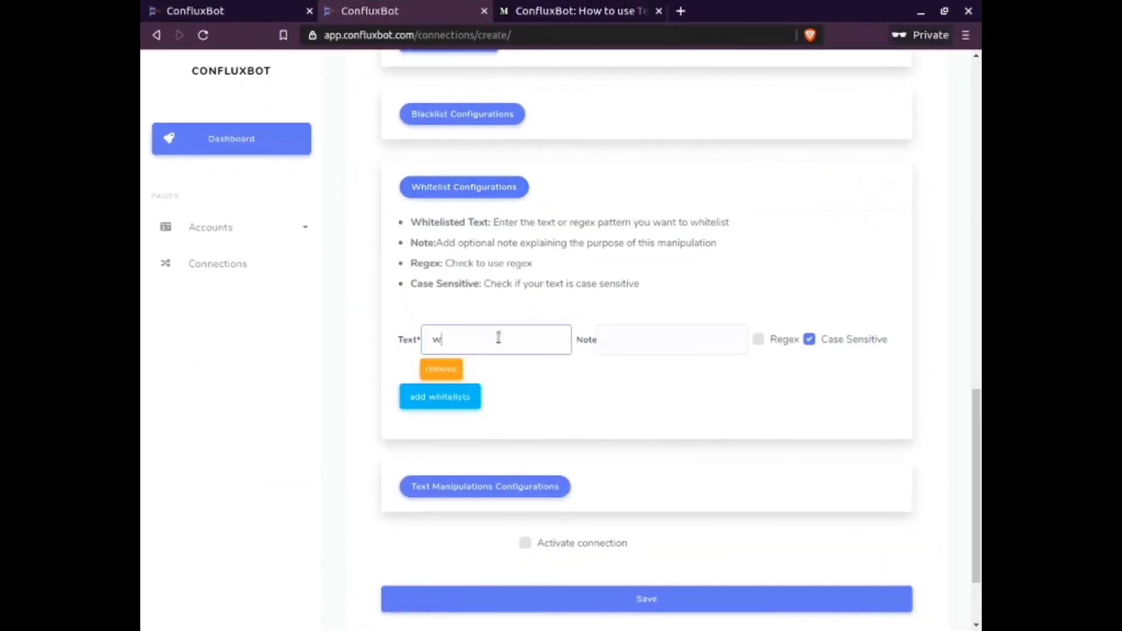
text(hite)
click(443, 406)
click(472, 400)
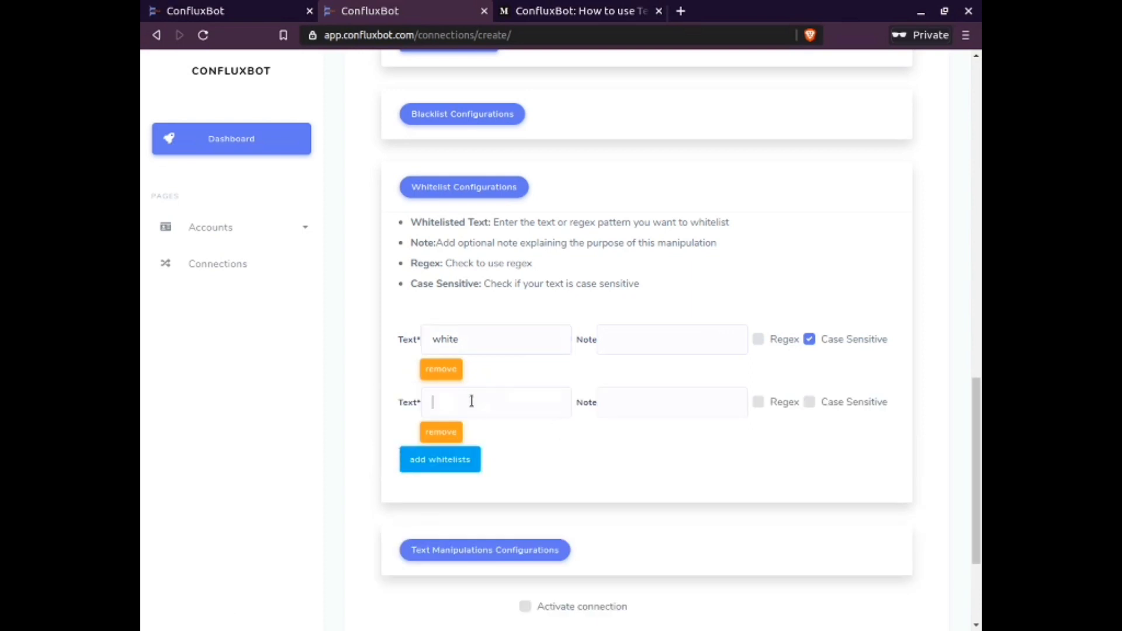
text(white)
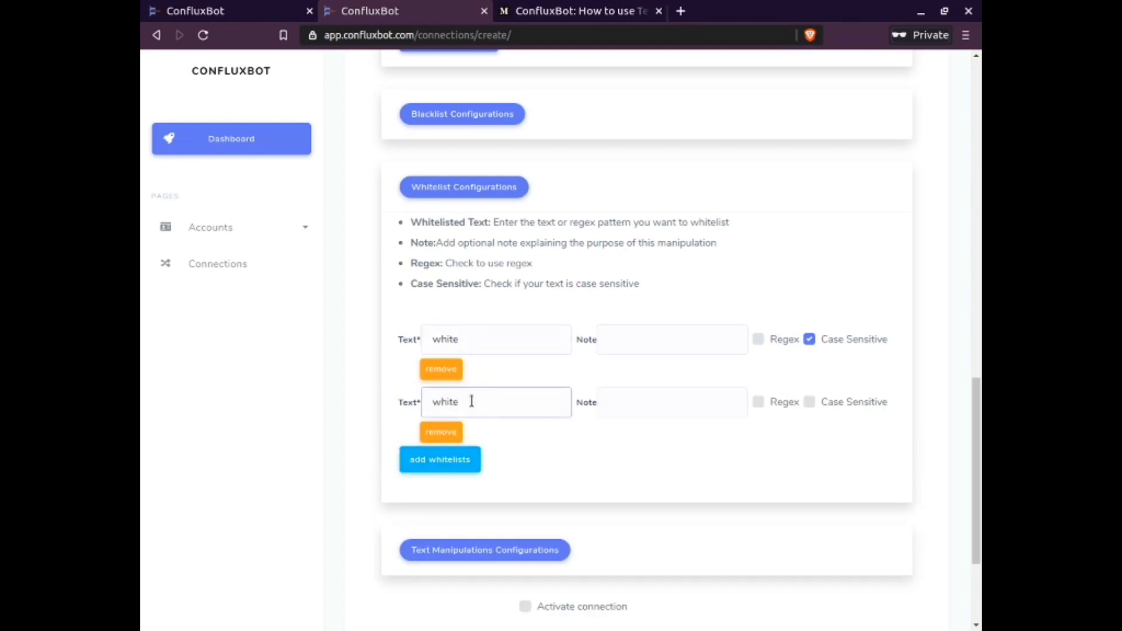
key(BackSpace)
key(BackSpace)
key(BackSpace)
key(BackSpace)
text(Hite\w+)
click(758, 402)
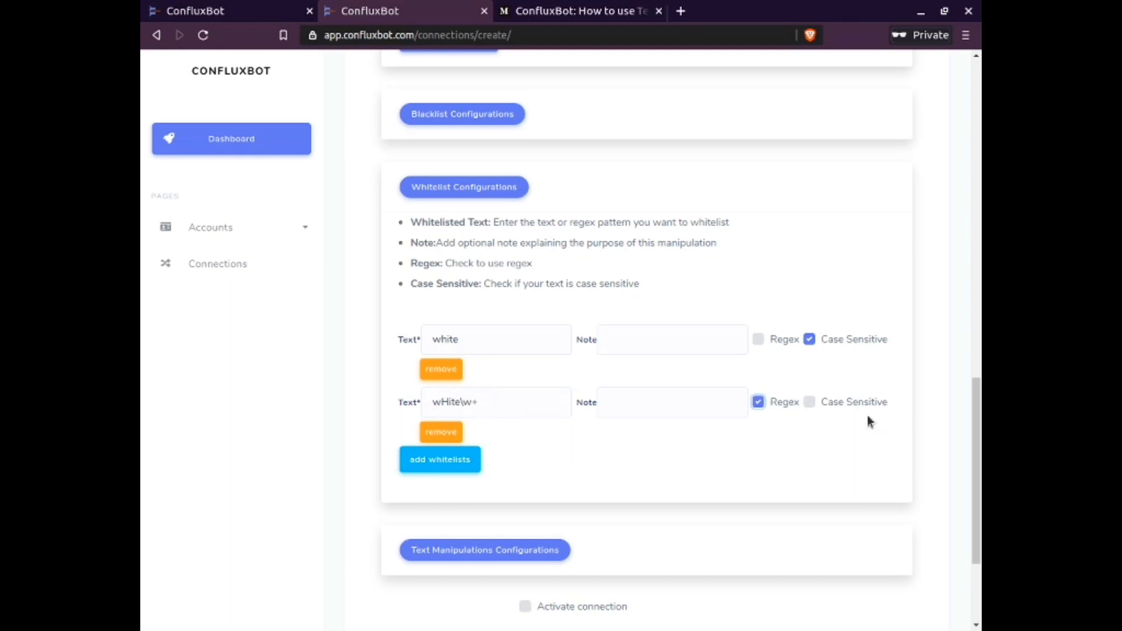
click(809, 402)
click(814, 345)
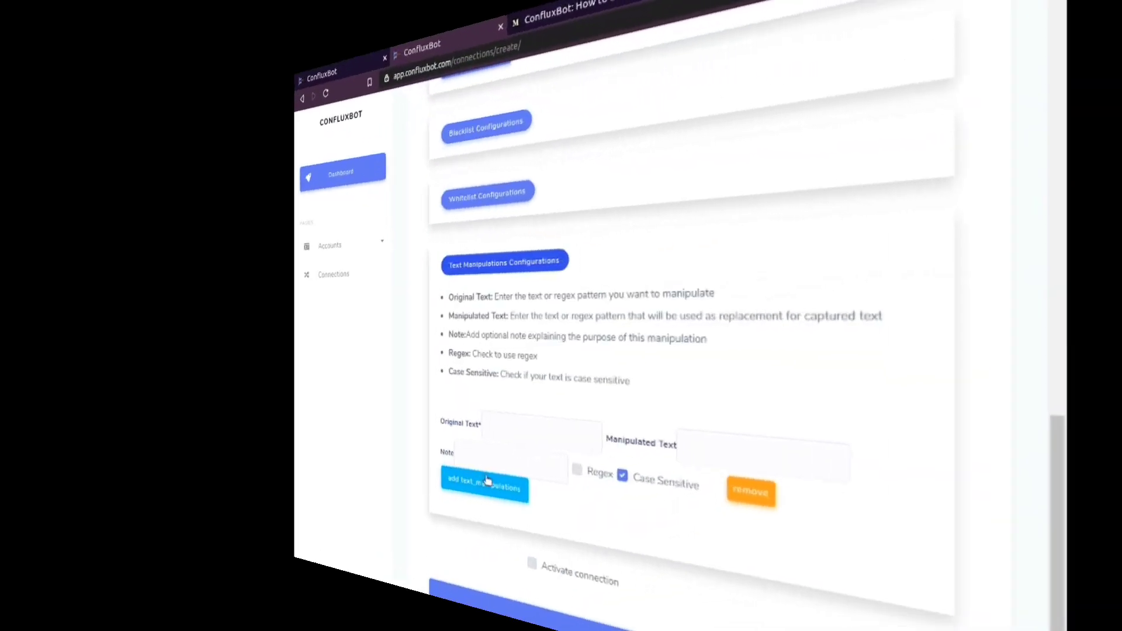
- Add a text manipulation rule replacing 'app' with 'bot'
click(486, 427)
text(app)
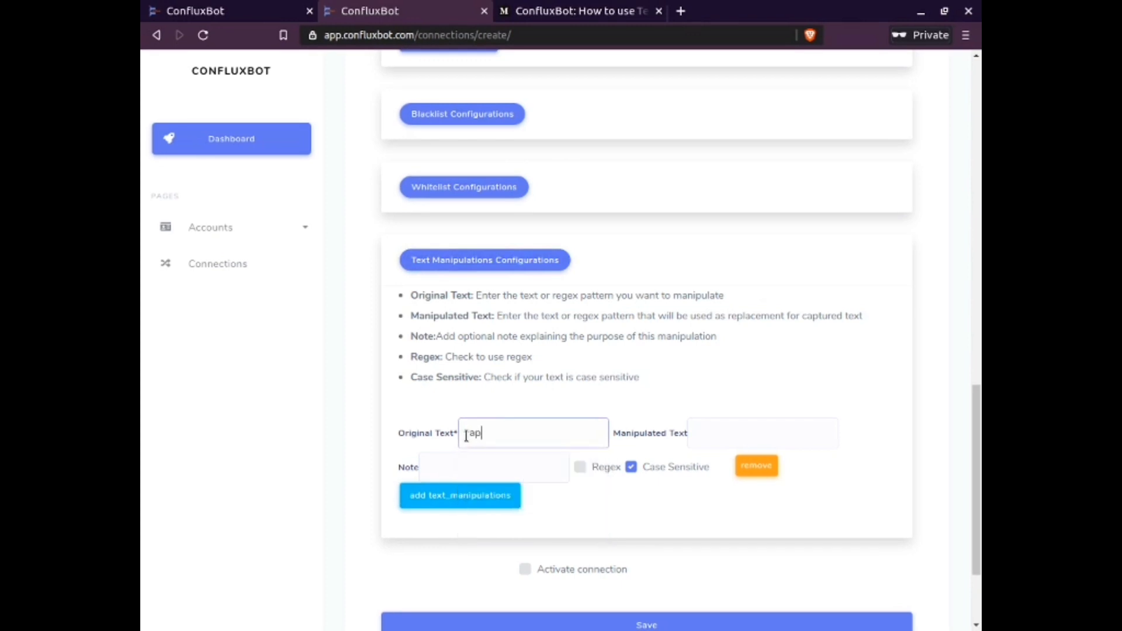
click(725, 439)
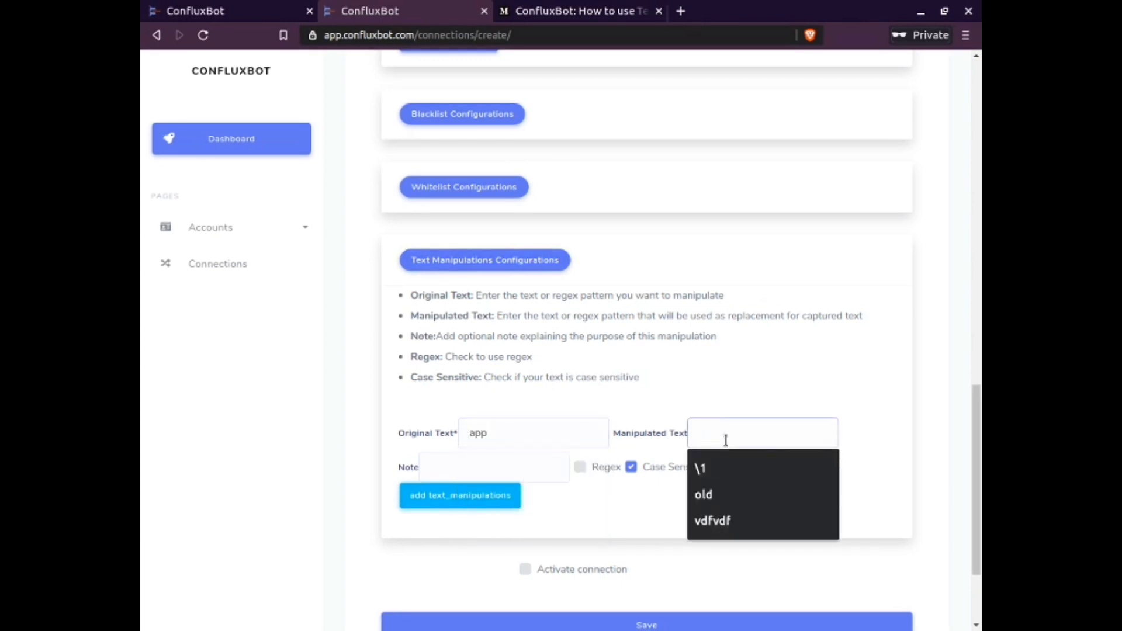
text(bot)
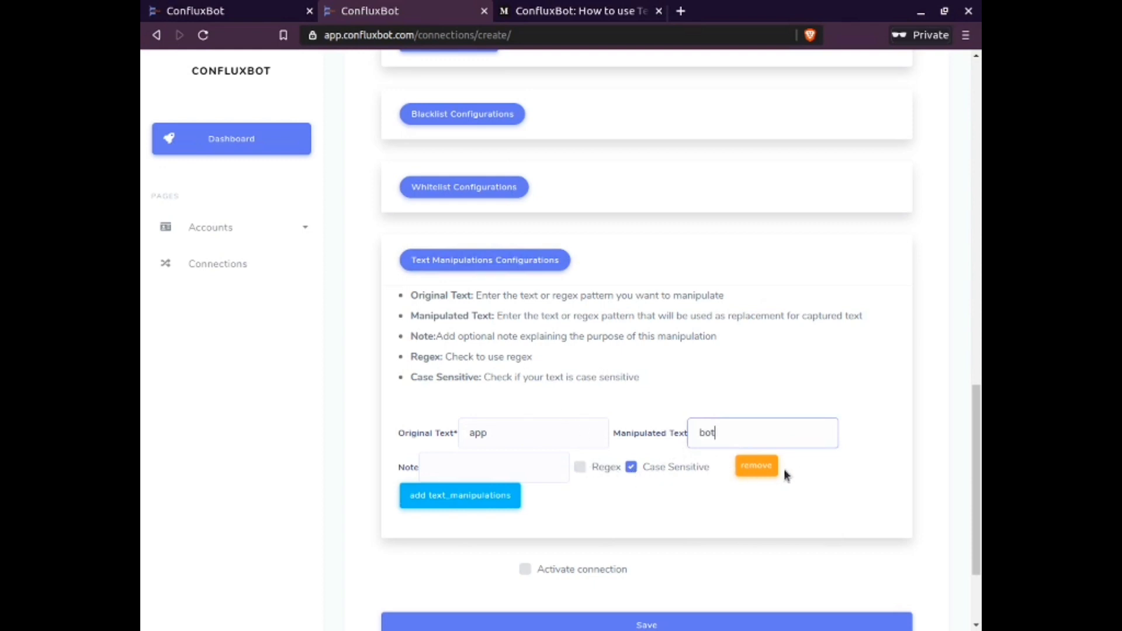
- Add a second rule replacing the regex 'gr[ae]y' with 'red'
click(490, 495)
click(493, 506)
text(gr[ae]y)
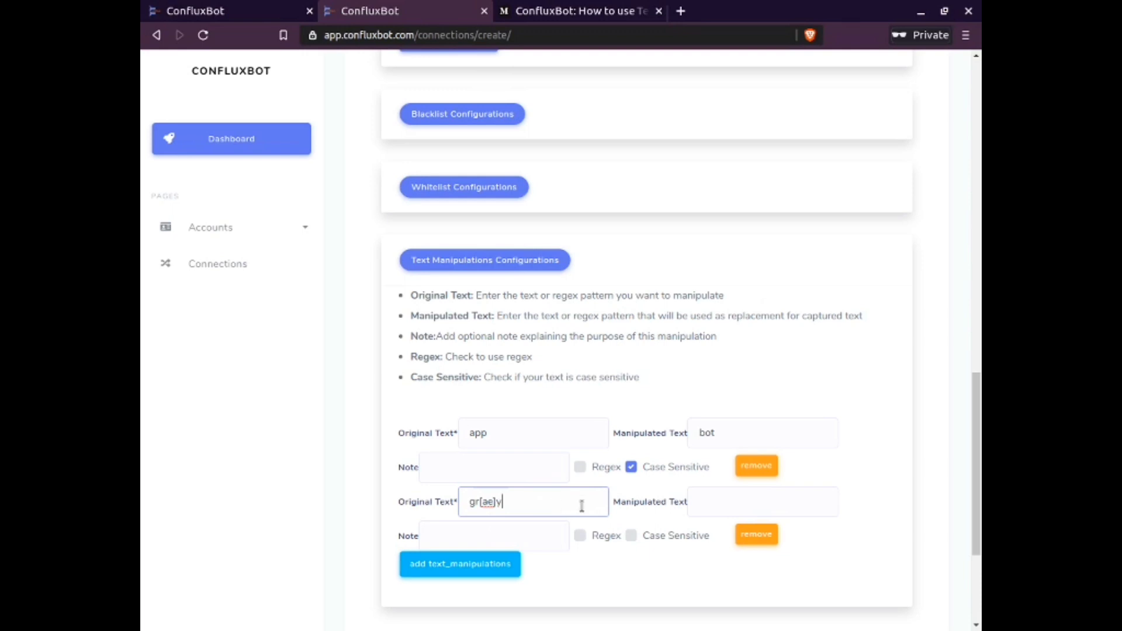
click(714, 508)
text(red)
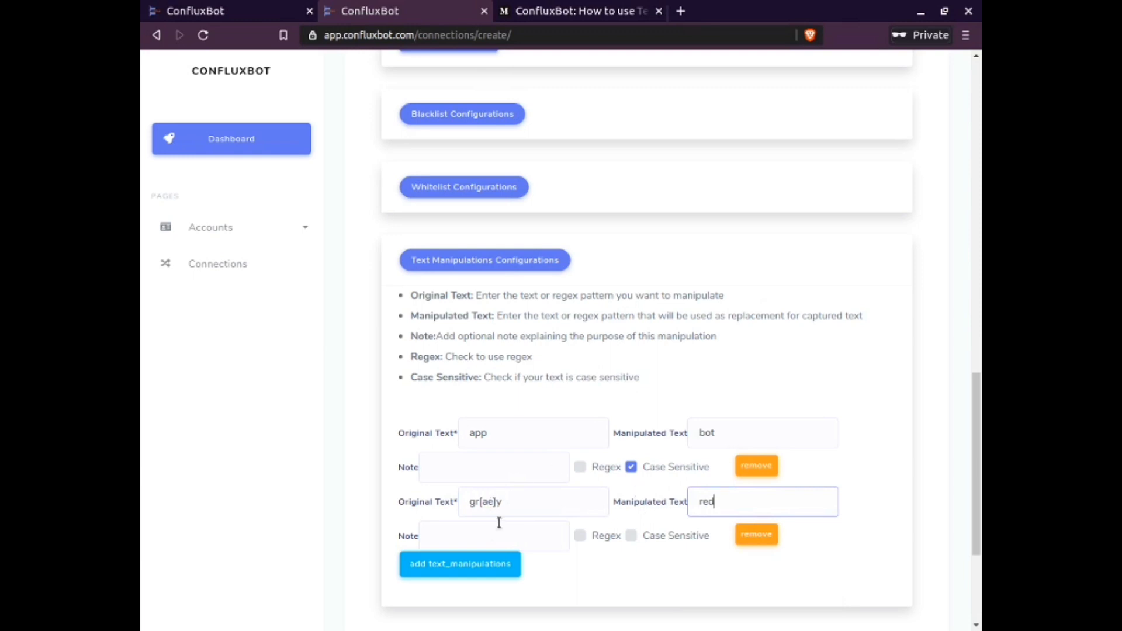
click(580, 535)
scroll(722, 575, down, 3)
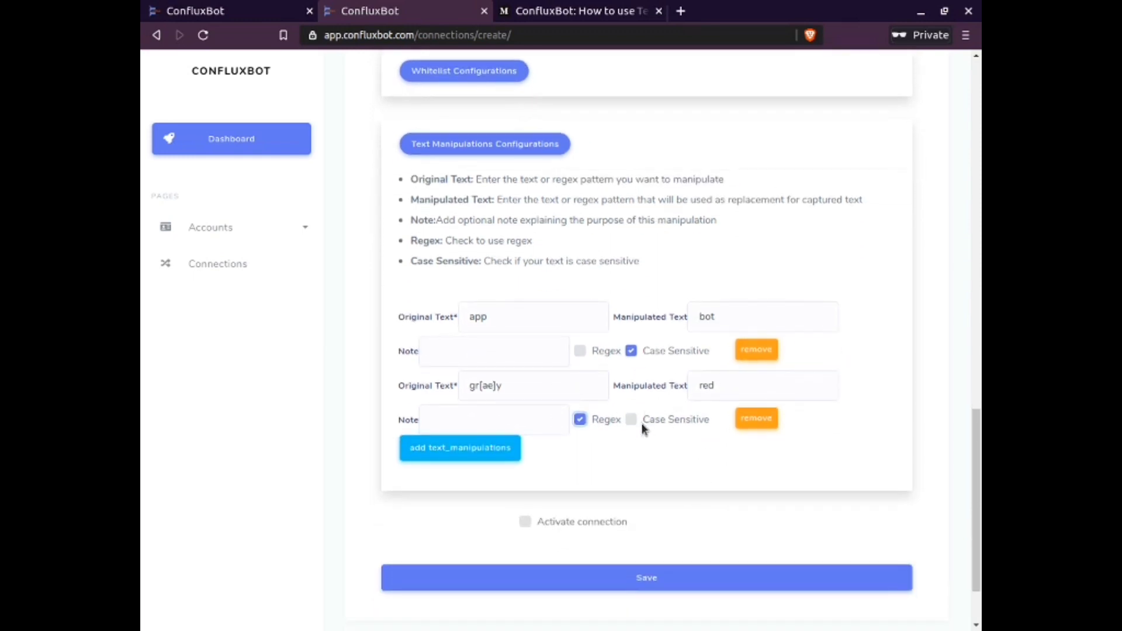
scroll(629, 469, up, 1)
scroll(712, 363, up, 3)
scroll(777, 420, down, 6)
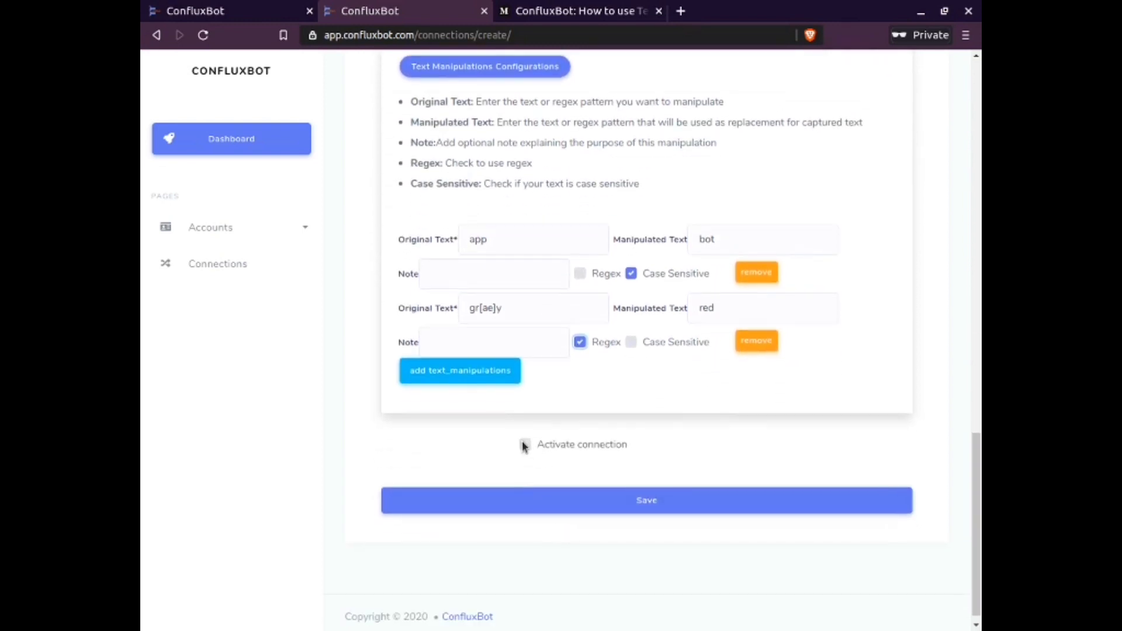
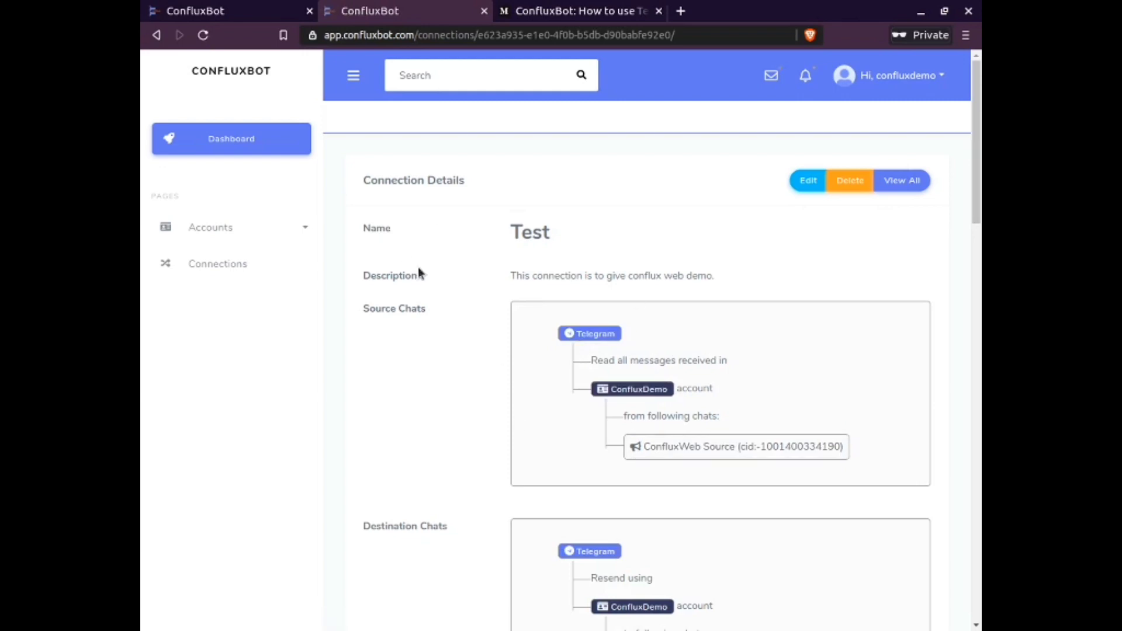
- Review the Source chats ('read all messages') and Destination chats ('Resend using… to following chats') settings
scroll(478, 348, down, 4)
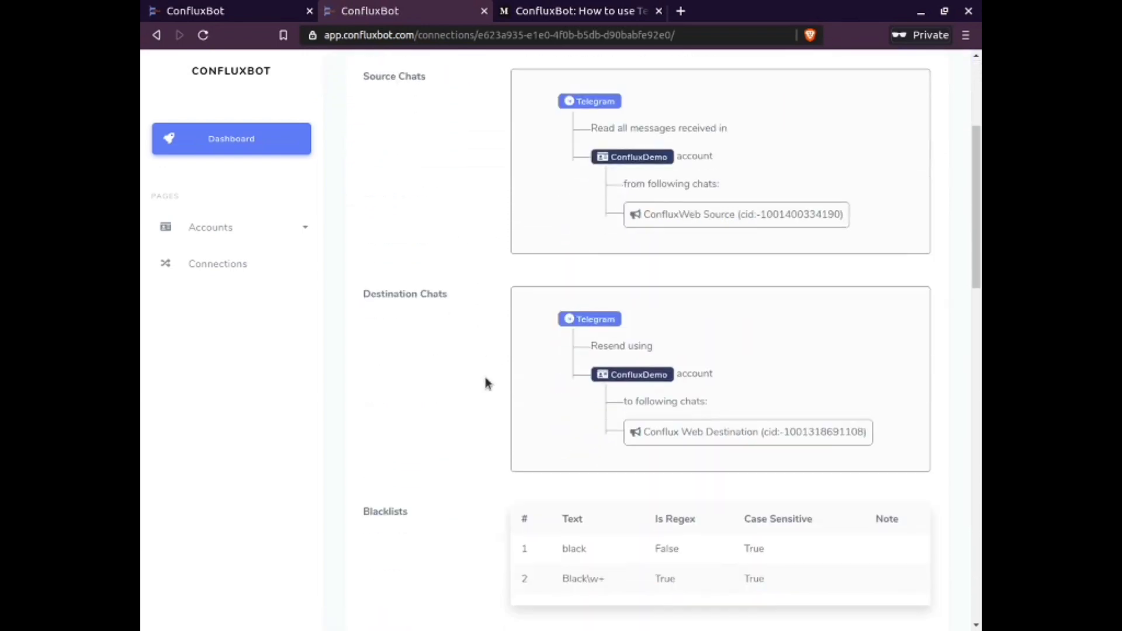
scroll(485, 381, up, 2)
scroll(489, 270, down, 4)
scroll(483, 363, up, 5)
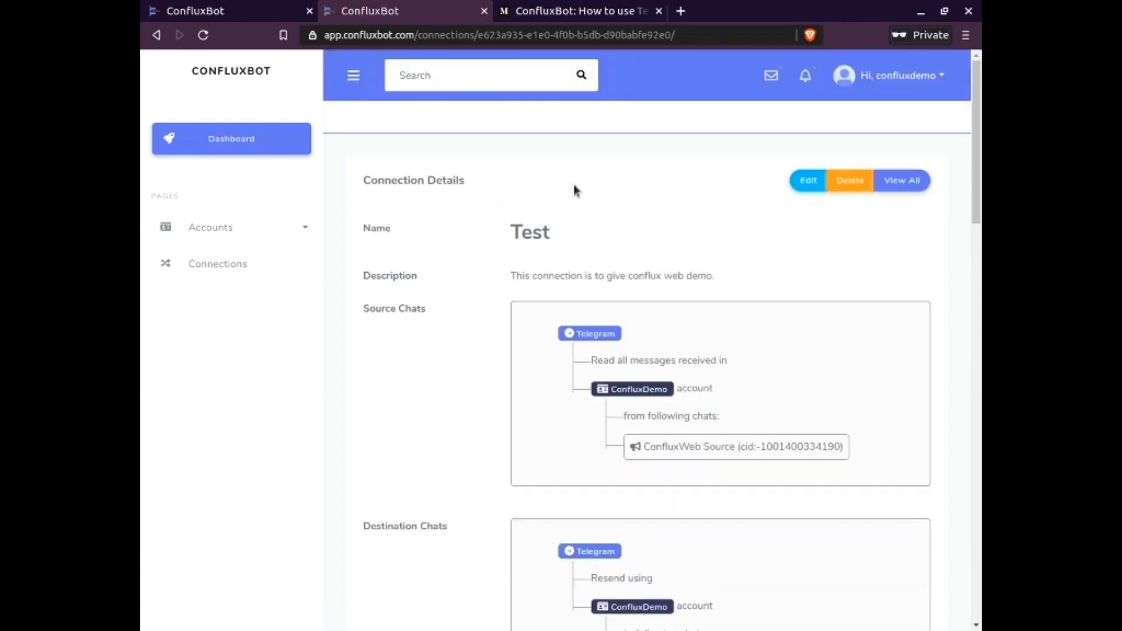
scroll(418, 301, down, 2)
click(589, 217)
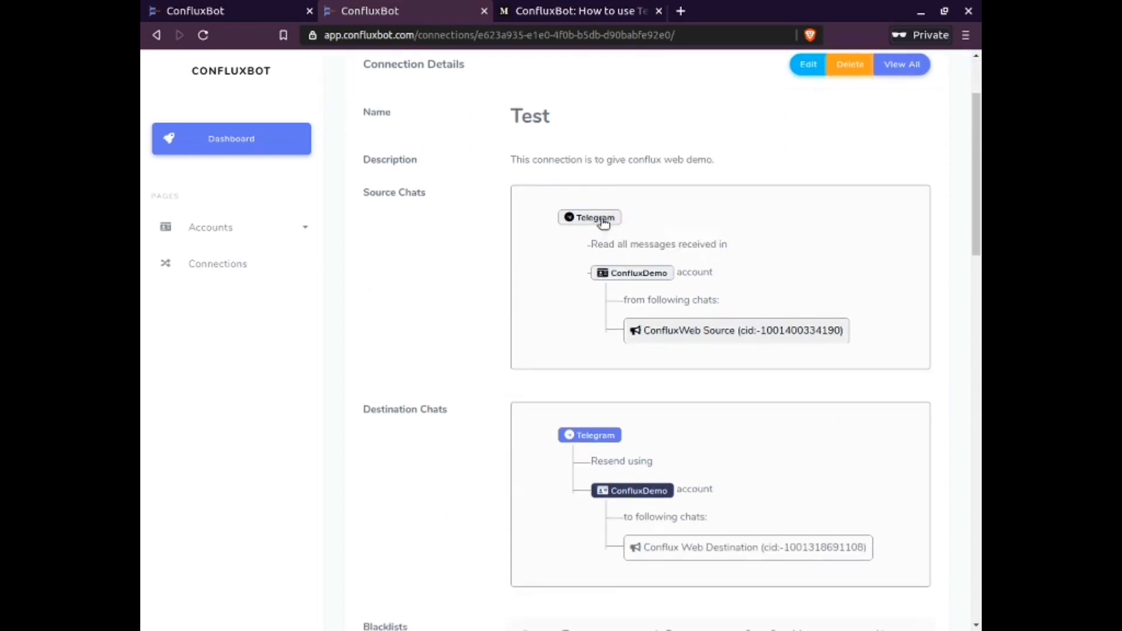
click(589, 217)
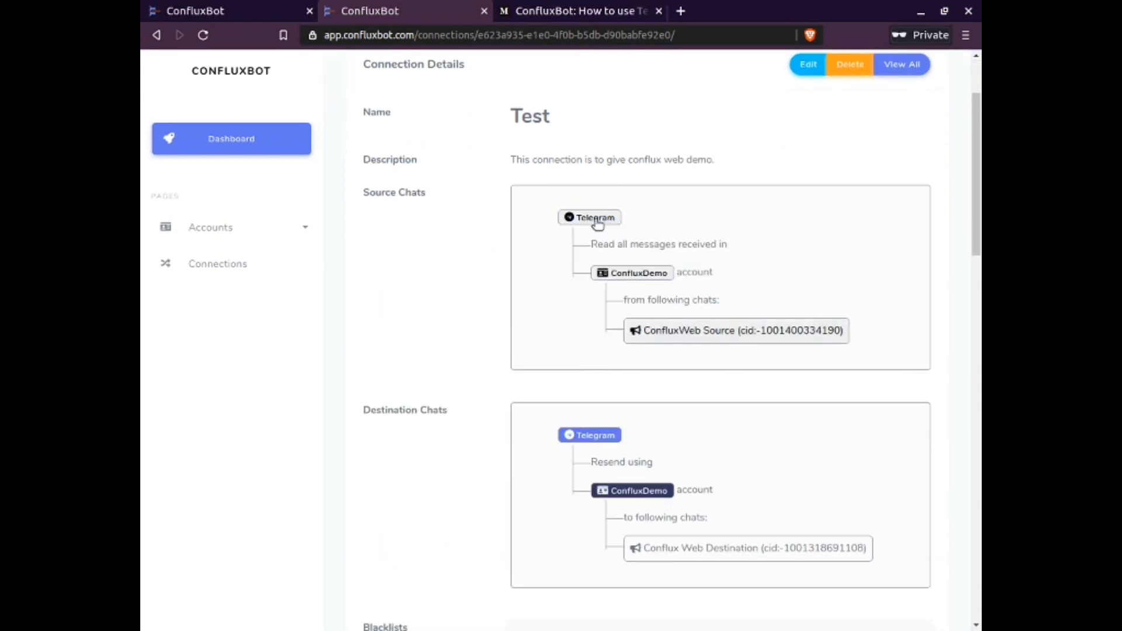
drag(596, 236, 696, 268)
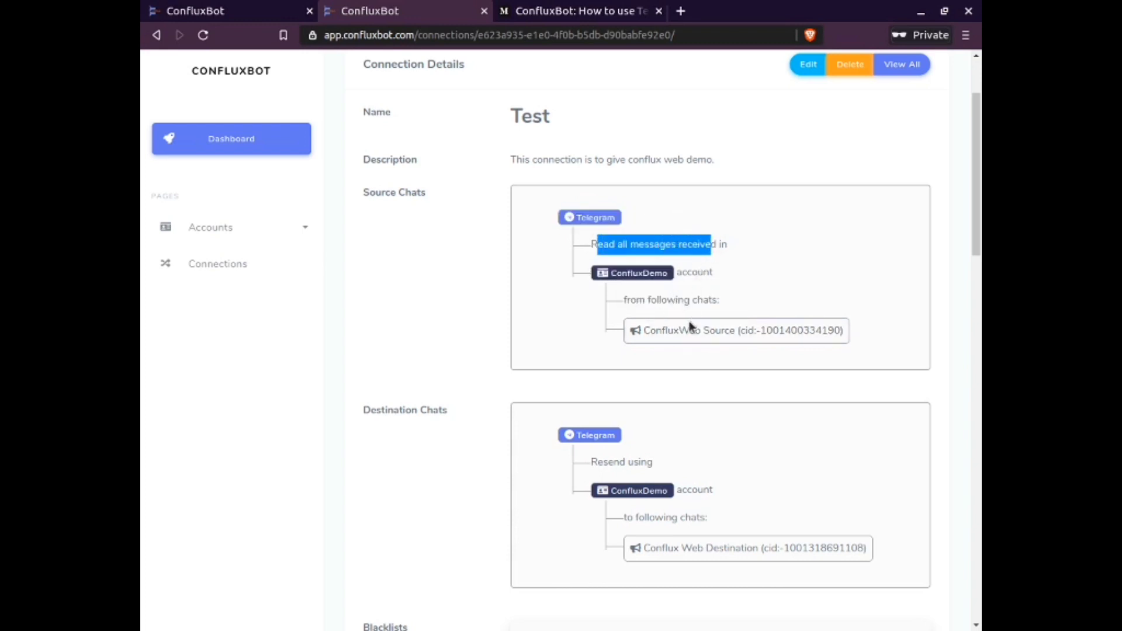
drag(656, 330, 738, 330)
scroll(708, 370, down, 2)
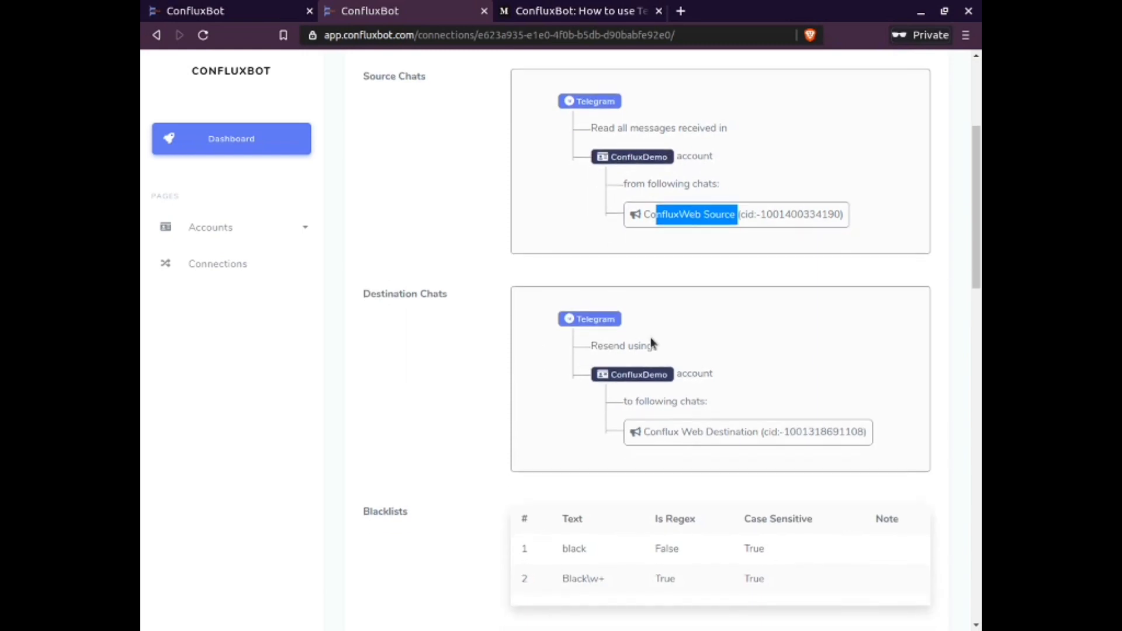
drag(653, 345, 597, 346)
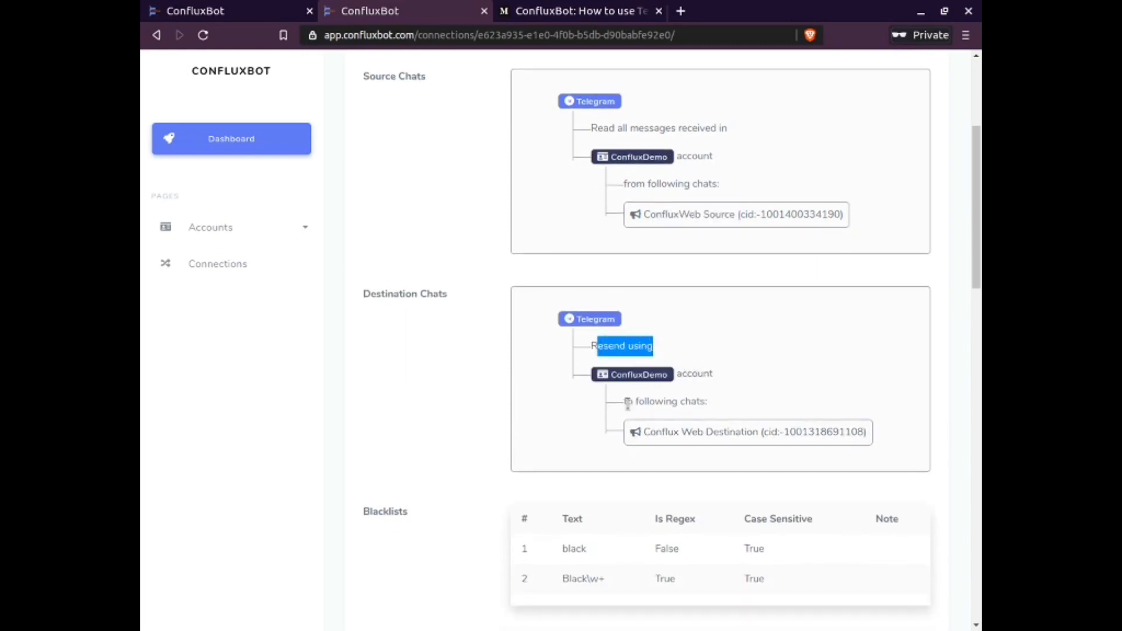
drag(625, 402, 706, 402)
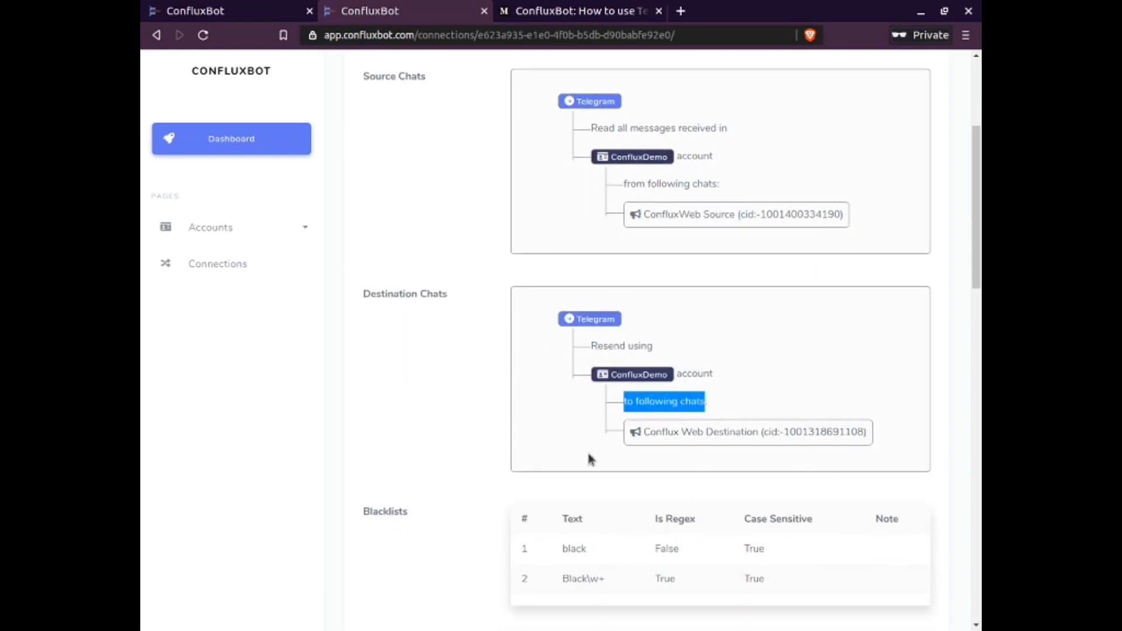
- Inspect the Blacklists entries: the word 'black' and the regex Black\w+
scroll(654, 552, down, 5)
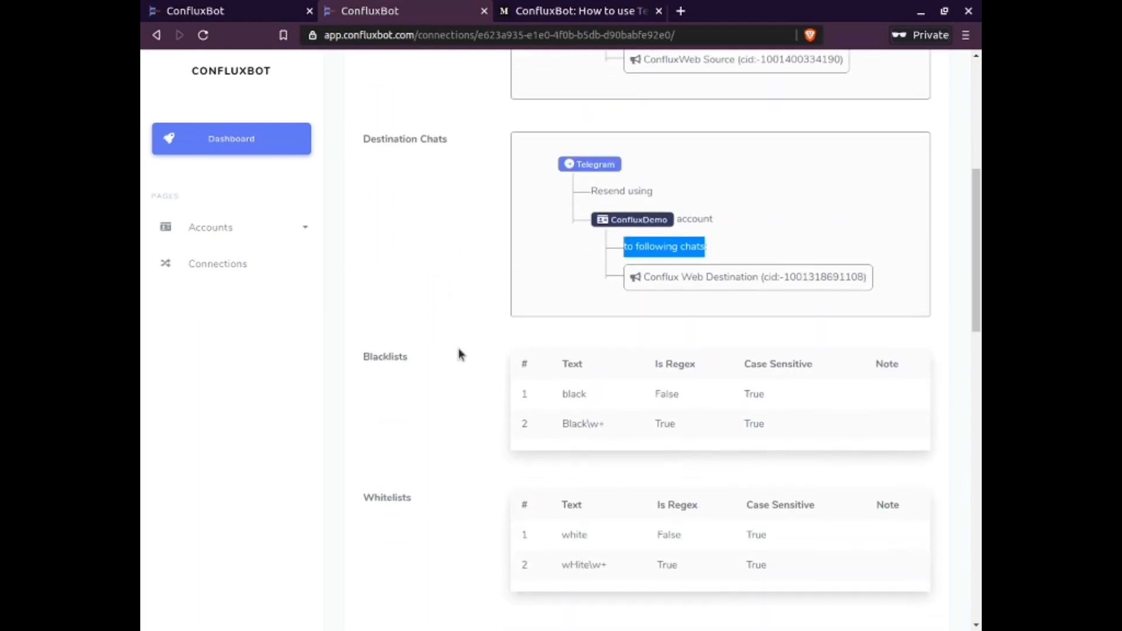
double_click(366, 240)
double_click(567, 280)
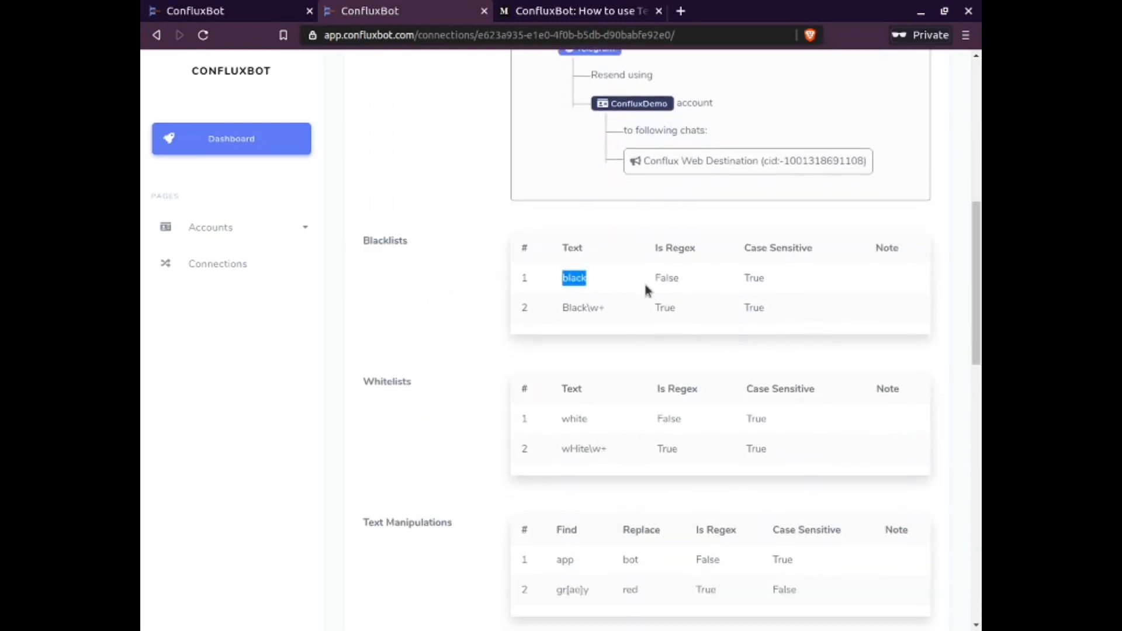
double_click(579, 304)
click(678, 271)
- Scroll through the remaining whitelist and text settings, then switch to Telegram
scroll(539, 395, down, 12)
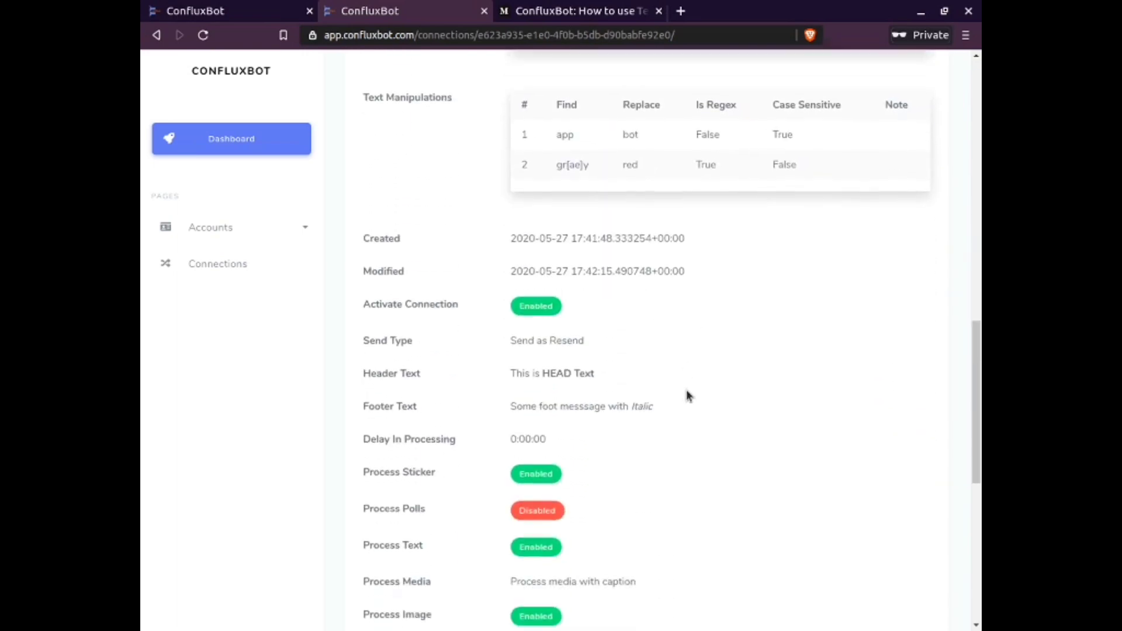
scroll(602, 496, down, 5)
scroll(567, 233, up, 17)
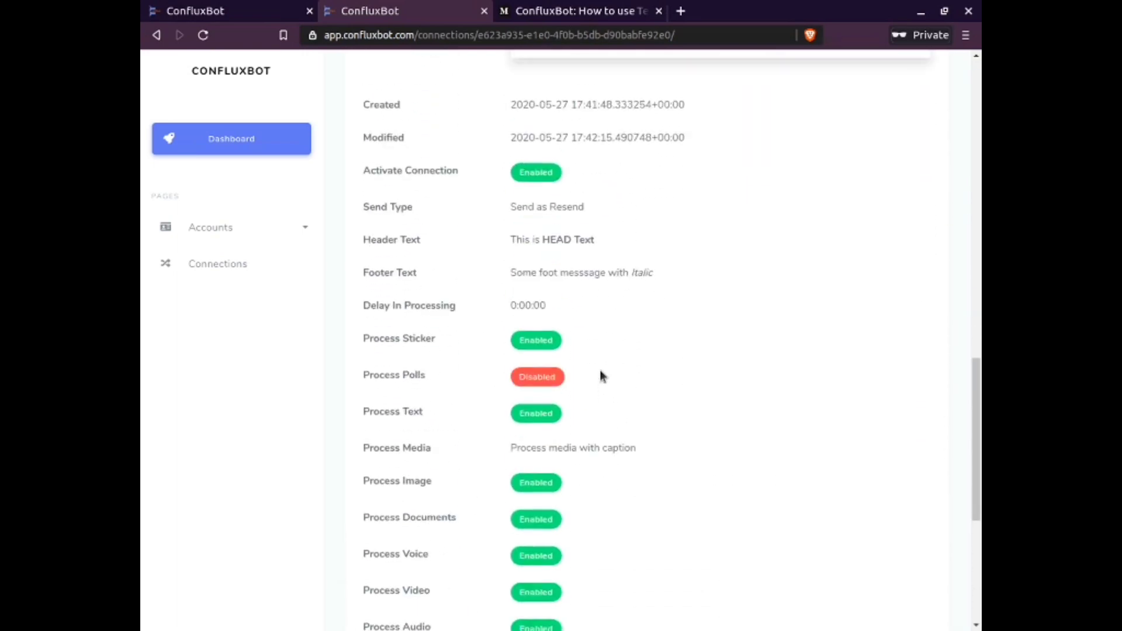
scroll(602, 377, up, 5)
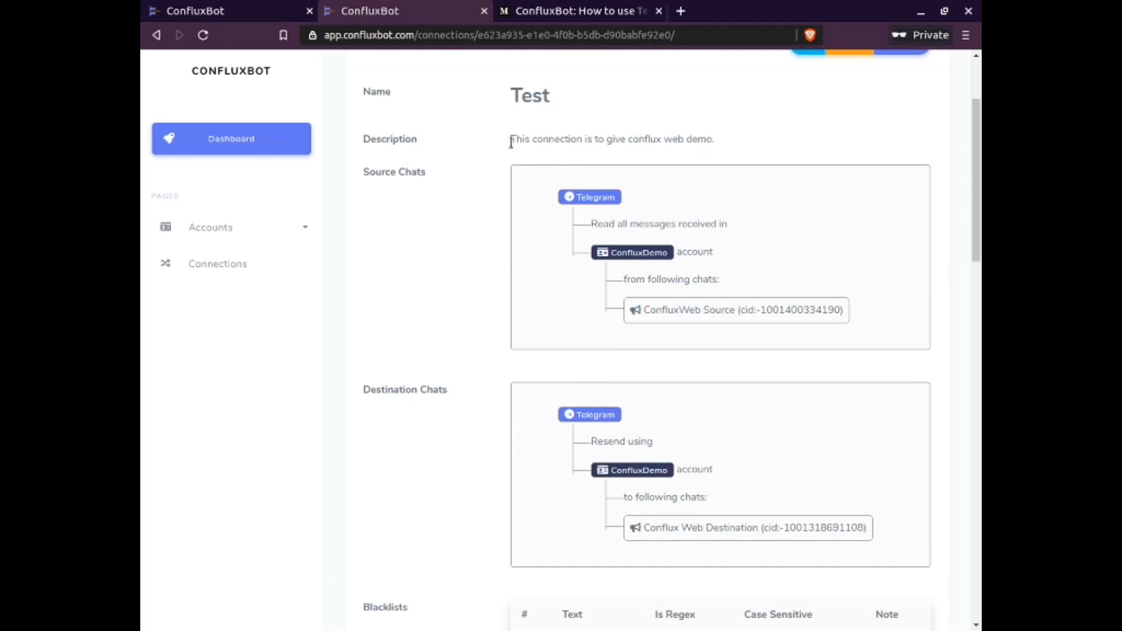
key(alt+Tab)
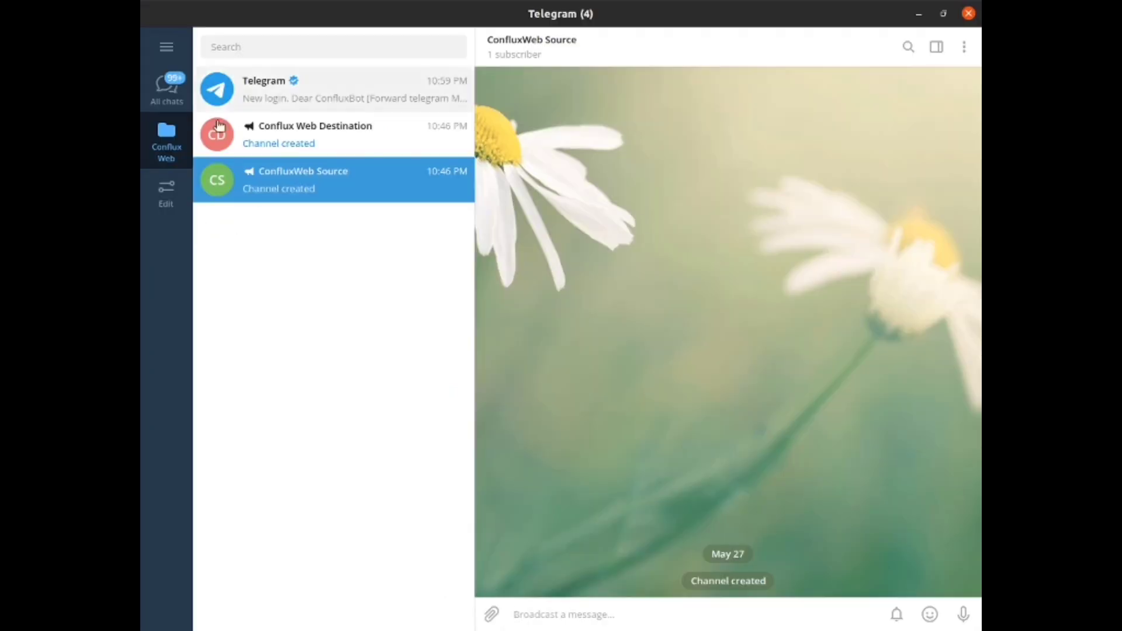
- Post 'white' in the ConfluxWeb Source channel
click(350, 135)
click(362, 199)
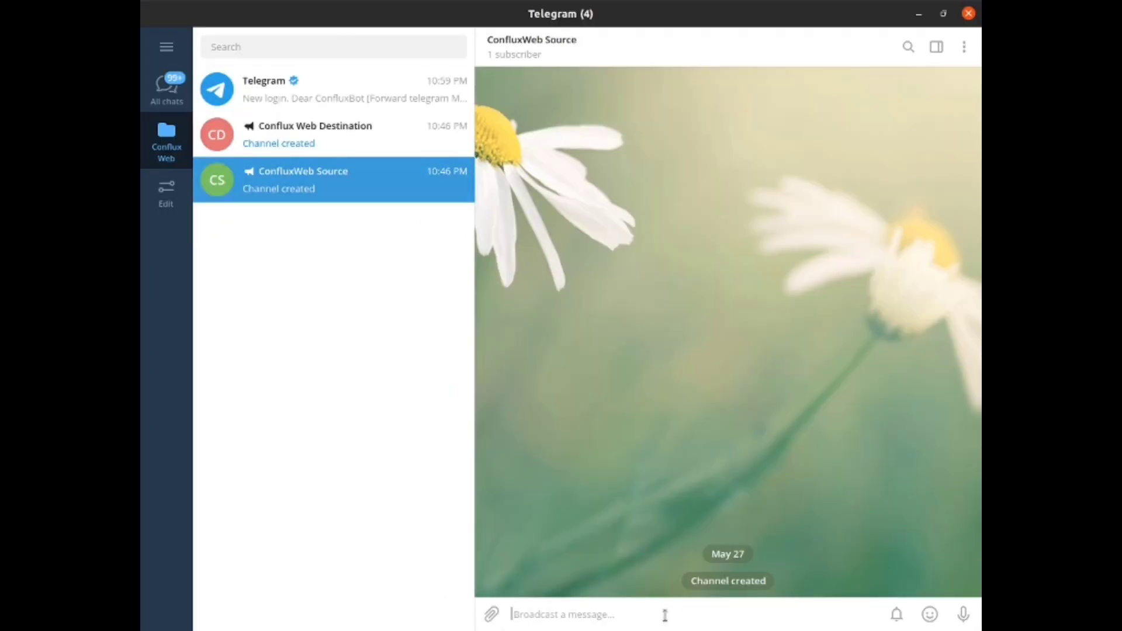
text(white)
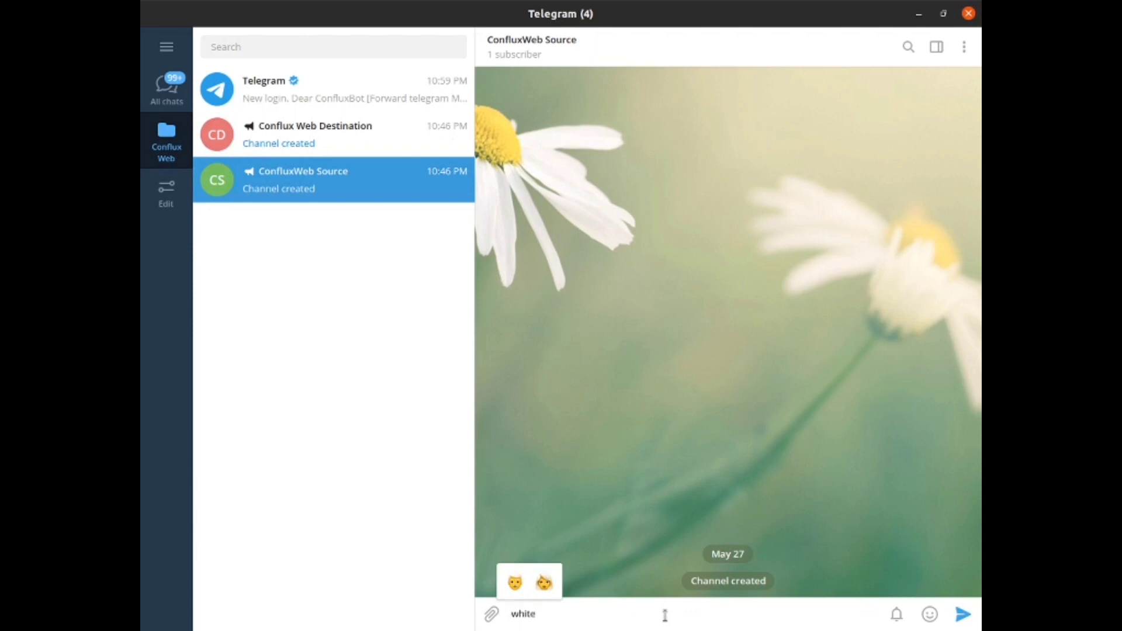
key(Return)
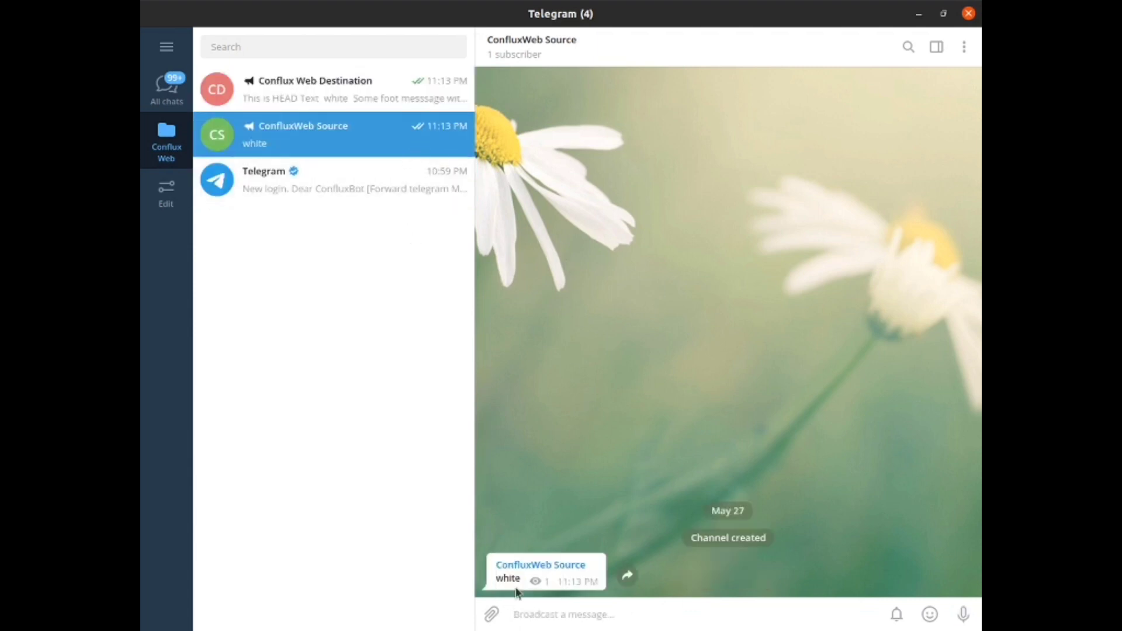
- Confirm Conflux Web Destination received 'white' with the 'This is HEAD Text' header and italic footer
click(394, 97)
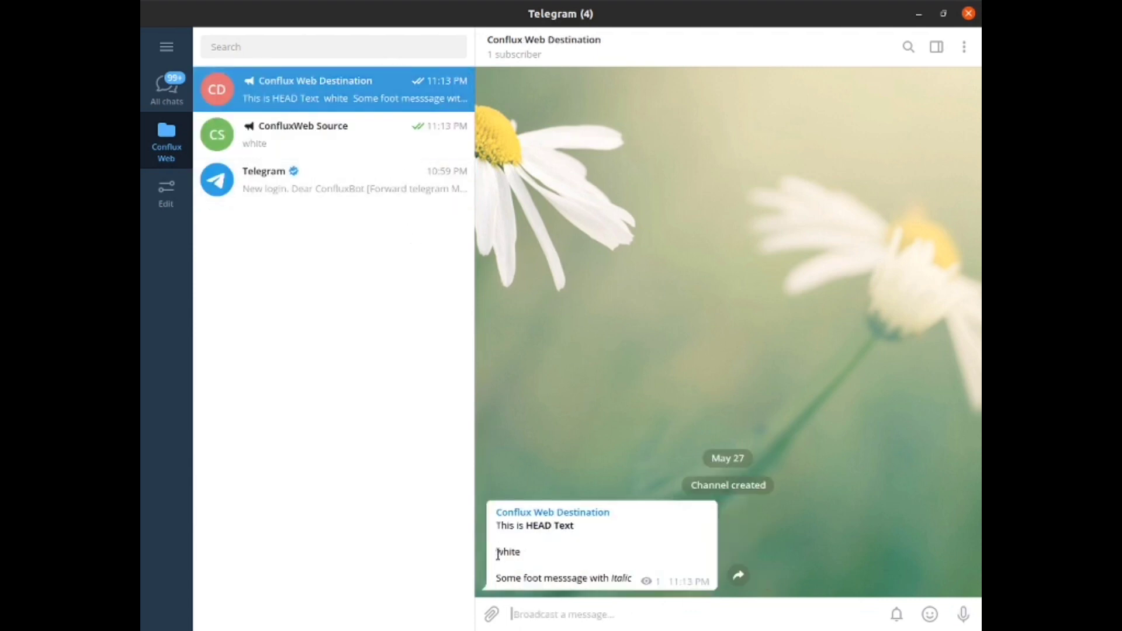
drag(497, 552, 576, 526)
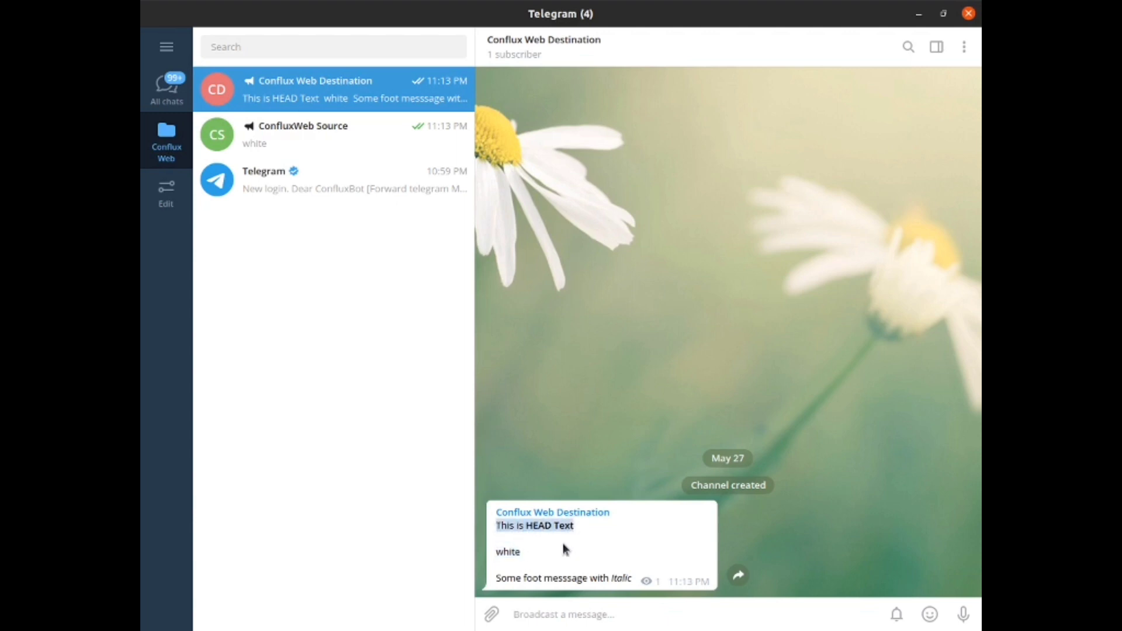
drag(632, 578, 591, 578)
drag(525, 526, 573, 526)
drag(603, 578, 632, 578)
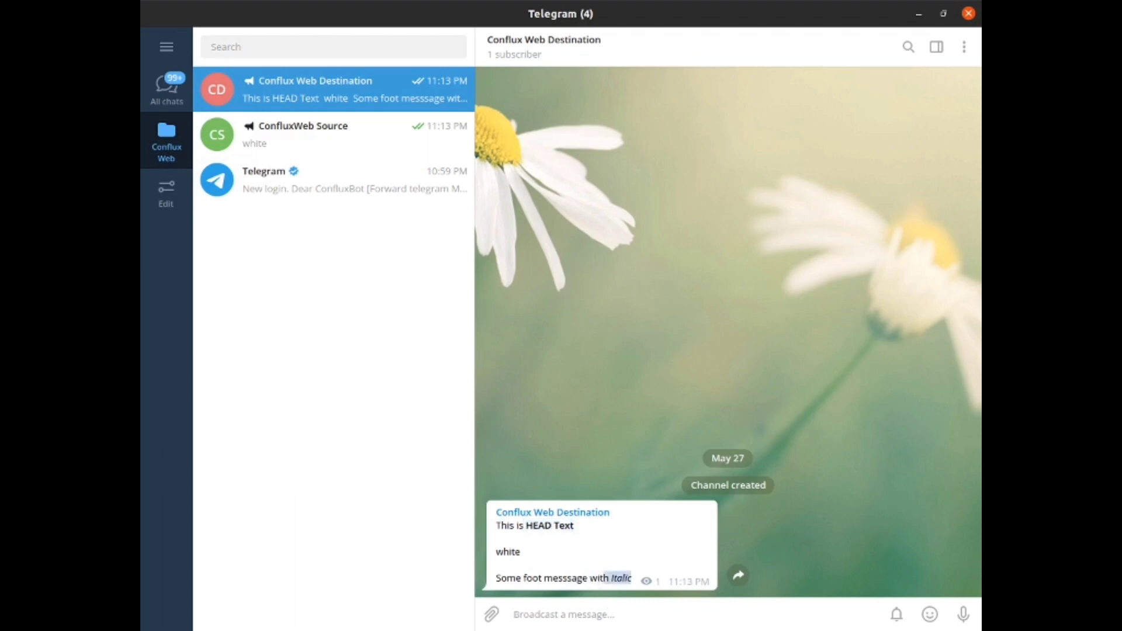
key(alt+Tab)
scroll(409, 404, down, 15)
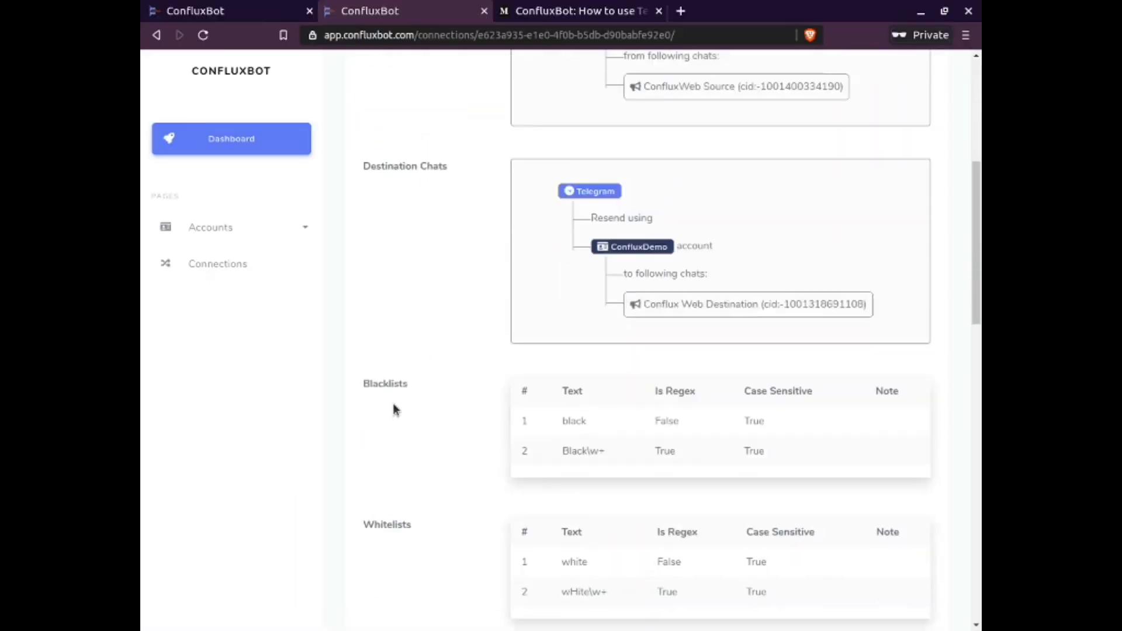
drag(362, 314, 606, 321)
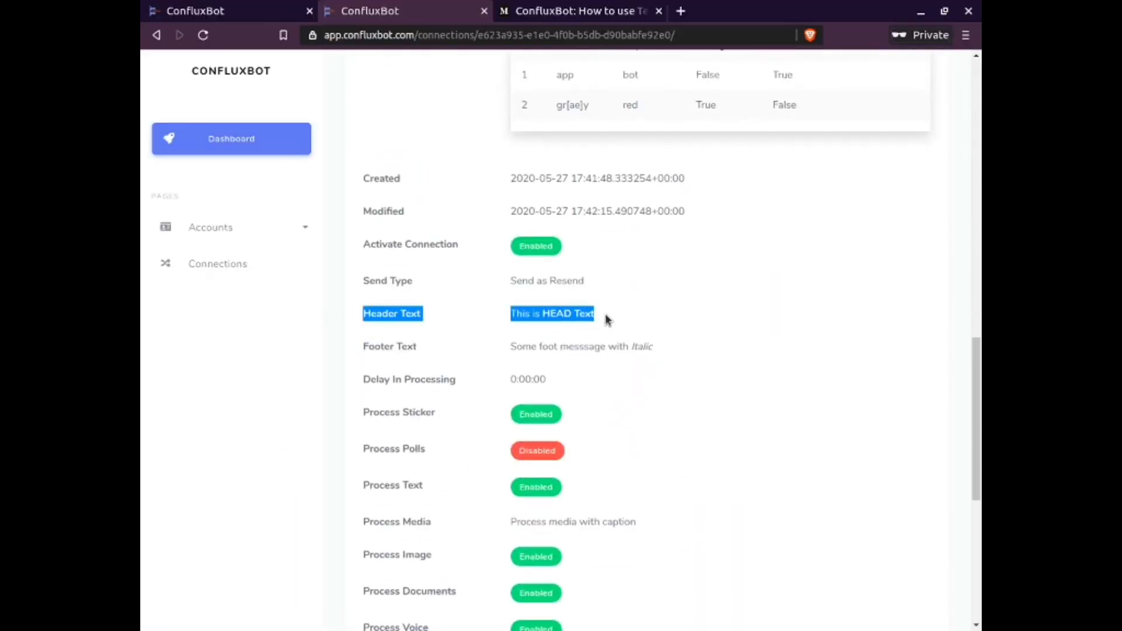
click(364, 346)
scroll(639, 351, up, 7)
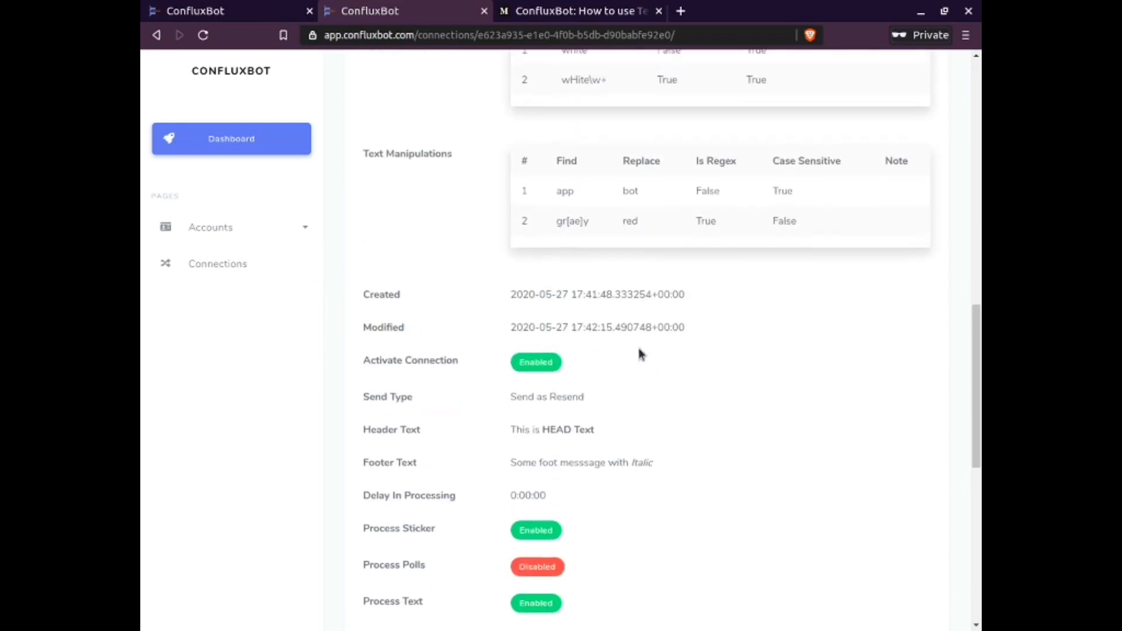
double_click(574, 322)
key(ctrl+c)
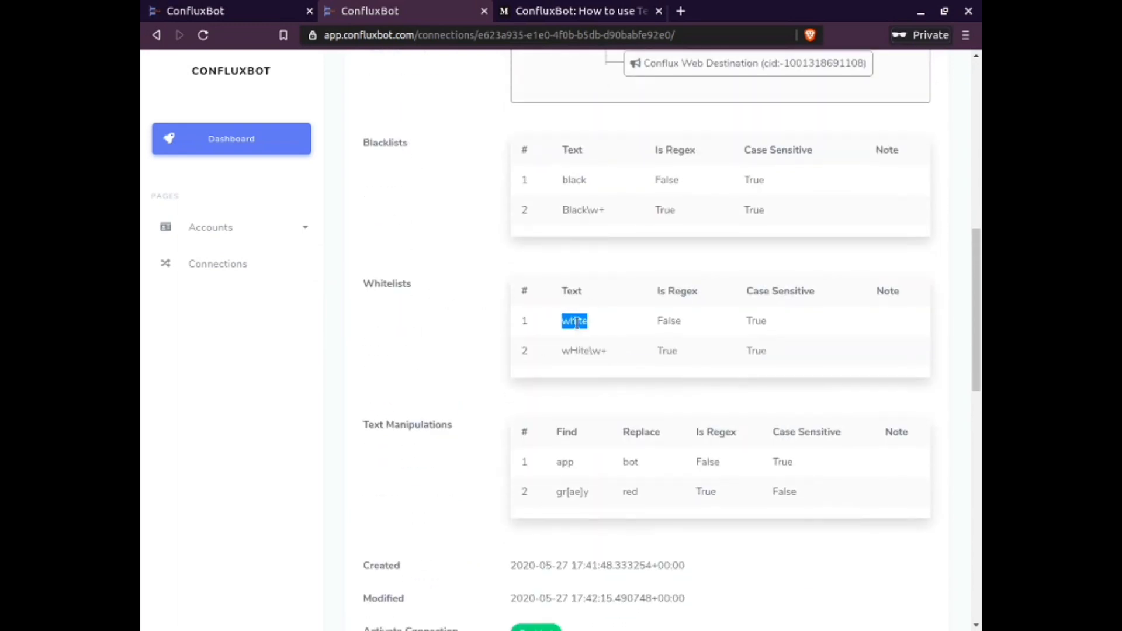
- Send 'Some other message' to ConfluxWeb Source and check the destination channel
key(alt+Tab)
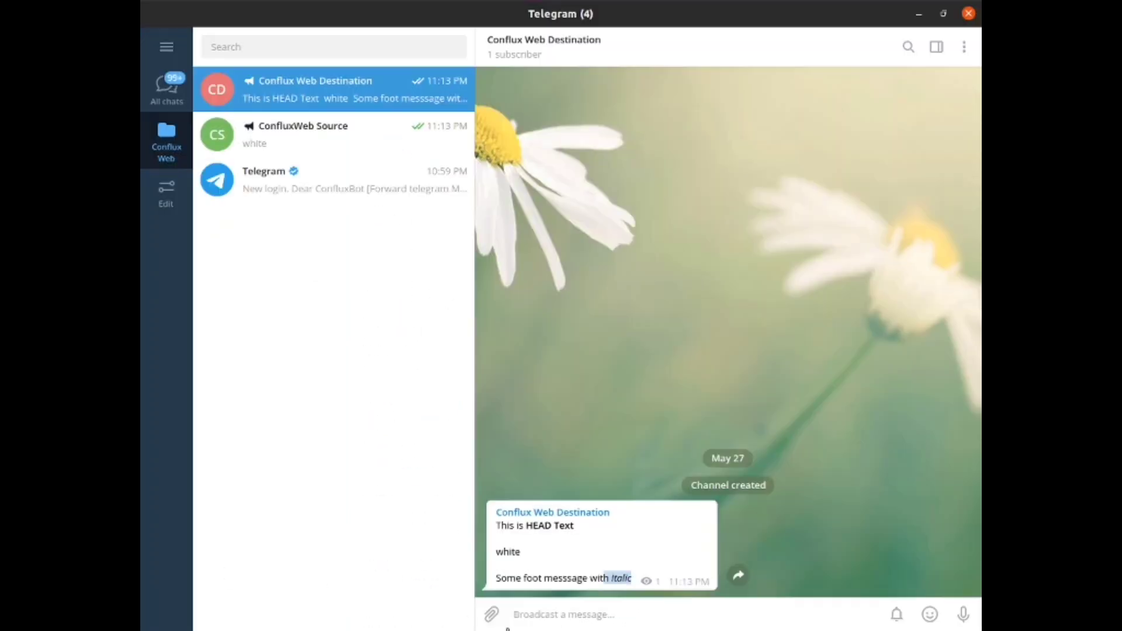
click(431, 146)
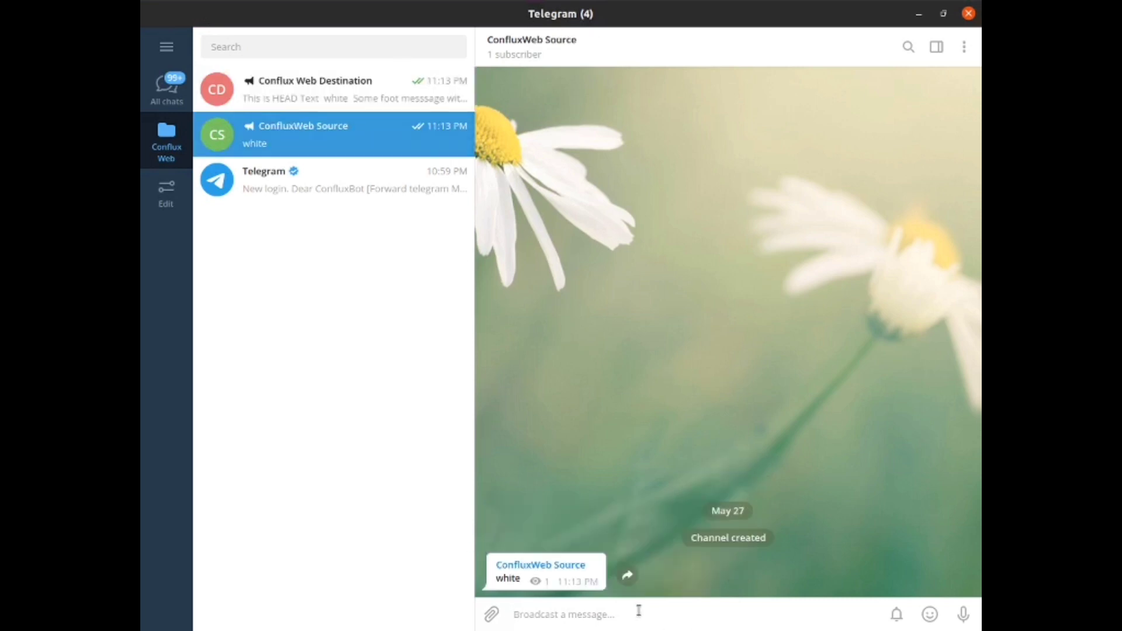
text(Some other message)
key(Return)
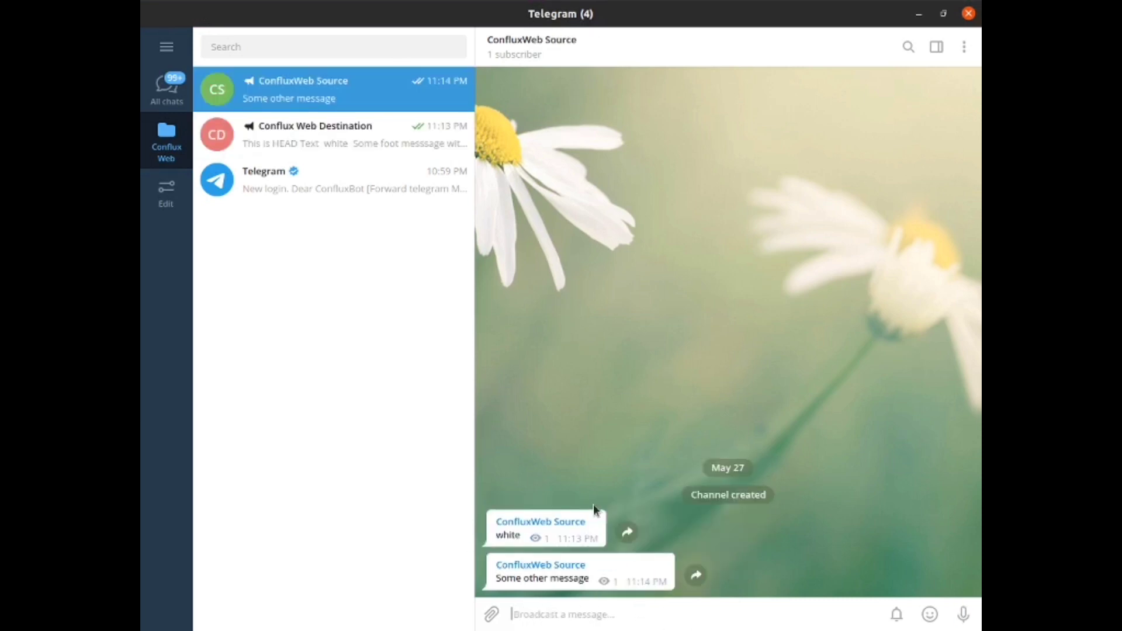
click(358, 130)
key(alt+Up)
- Post 'Have white listed word but also have black' to ConfluxWeb Source
key(ctrl+v)
key(ctrl+z)
text(Have white)
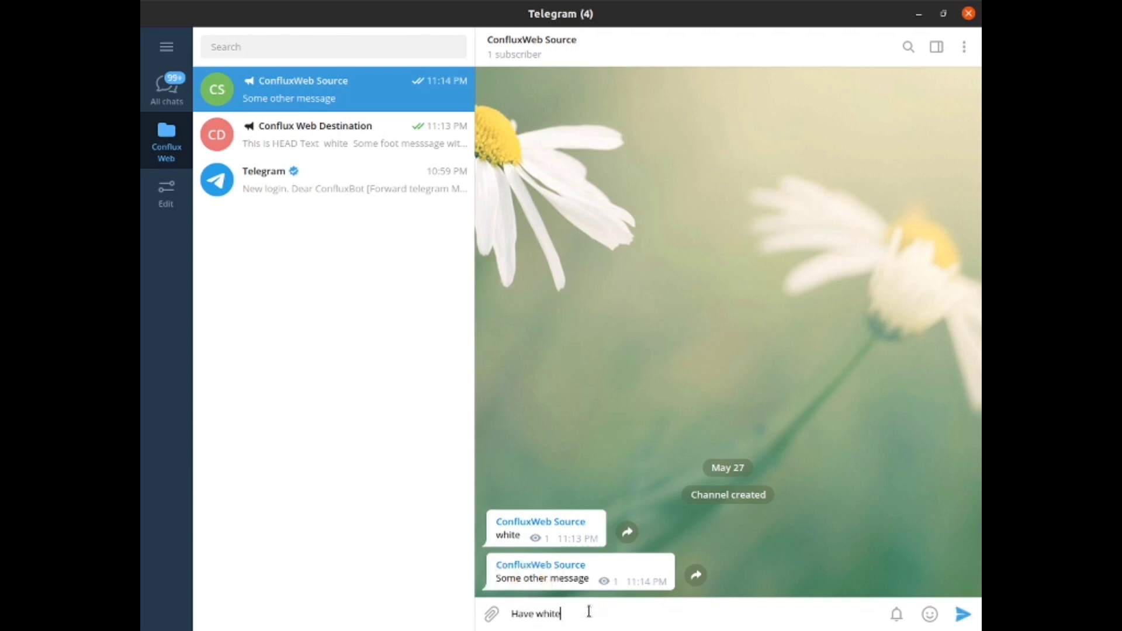
text( listed word but also have black)
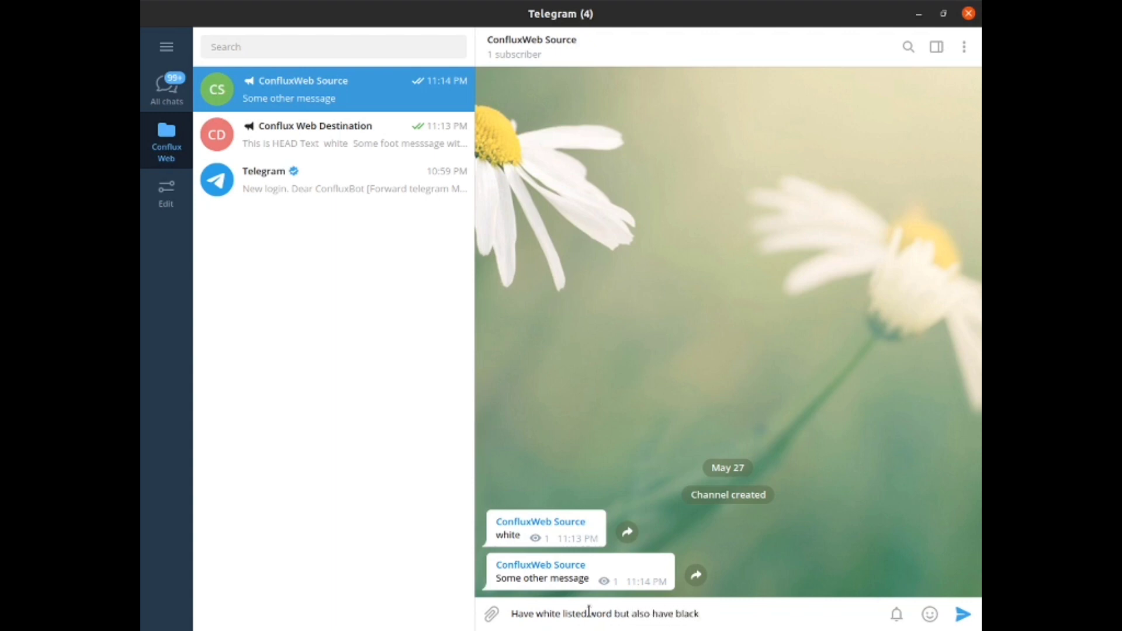
key(Return)
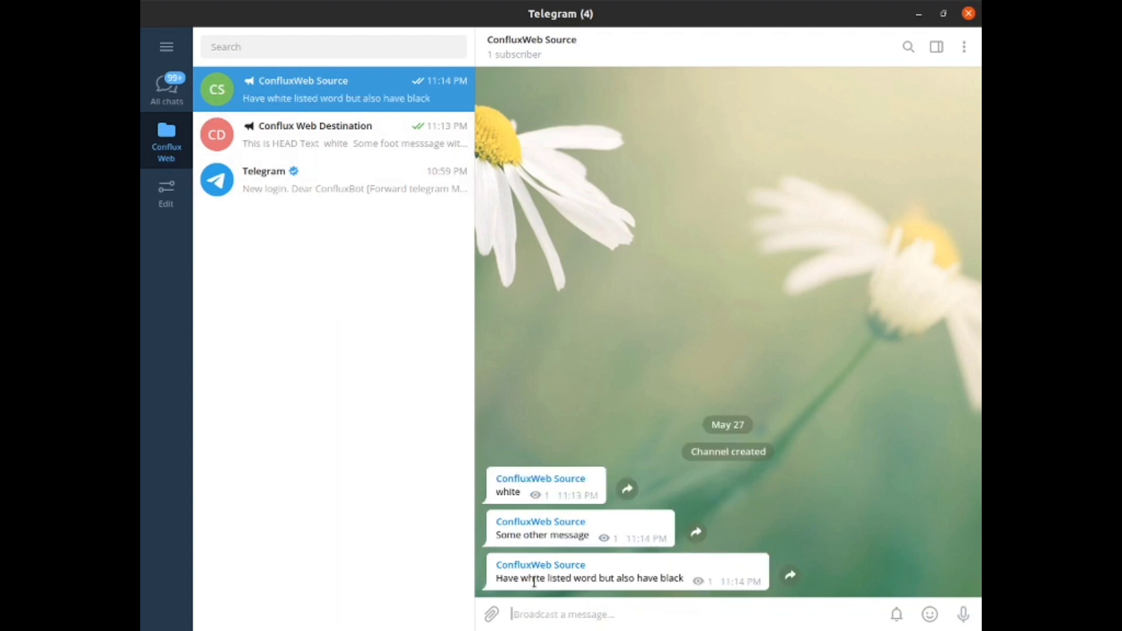
- Repost the message without 'black' and check it forwarded to Conflux Web Destination
drag(520, 582, 542, 581)
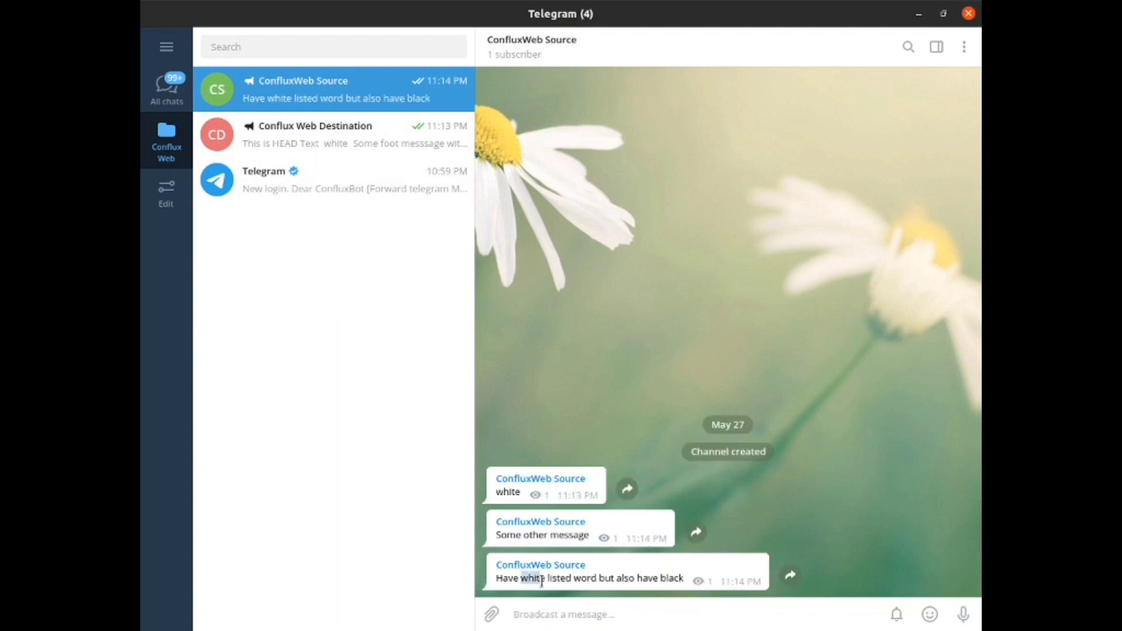
click(672, 577)
drag(660, 579, 496, 578)
key(ctrl+c)
click(680, 611)
key(ctrl+v)
key(Return)
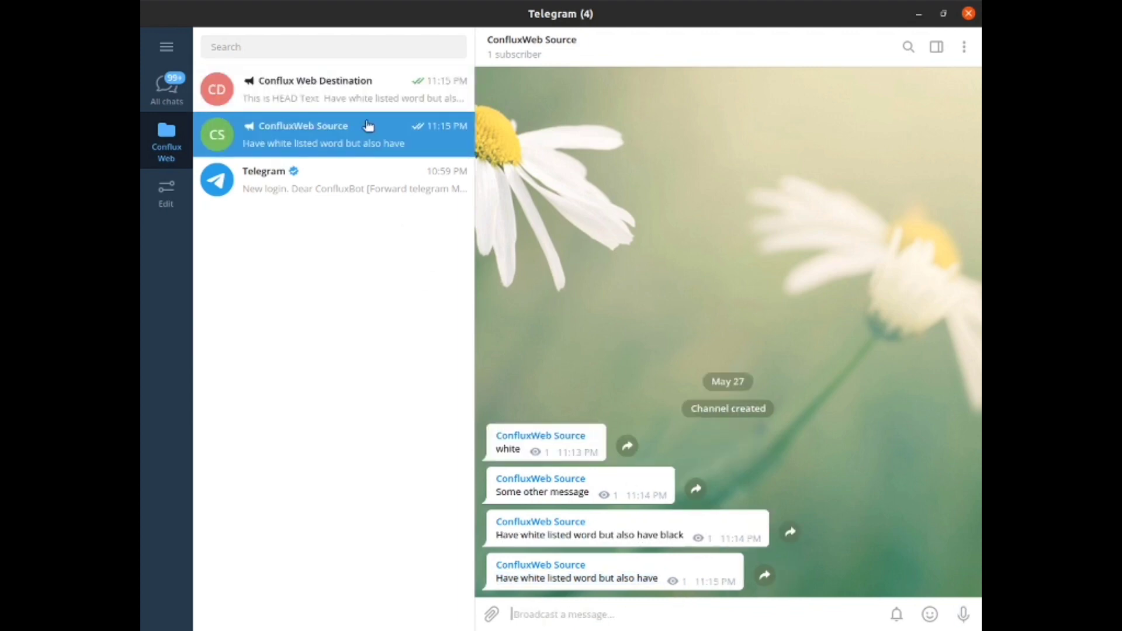
click(350, 89)
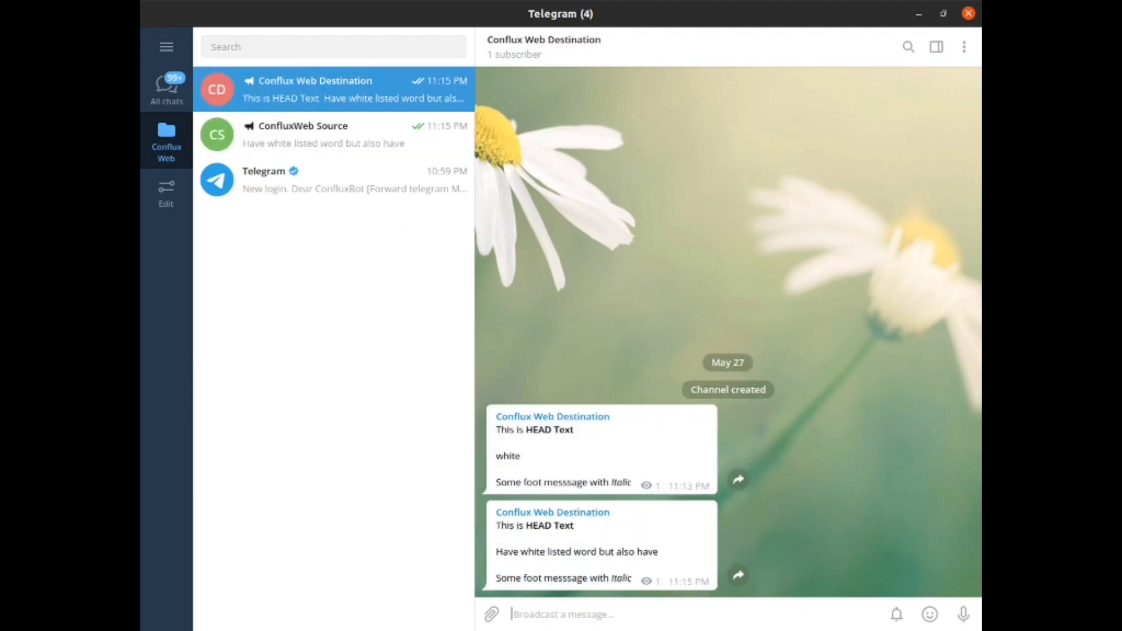
- Review ConfluxBot's text replacements for the find term 'app' and pattern gr[ae]y
key(alt+Tab)
scroll(523, 461, down, 2)
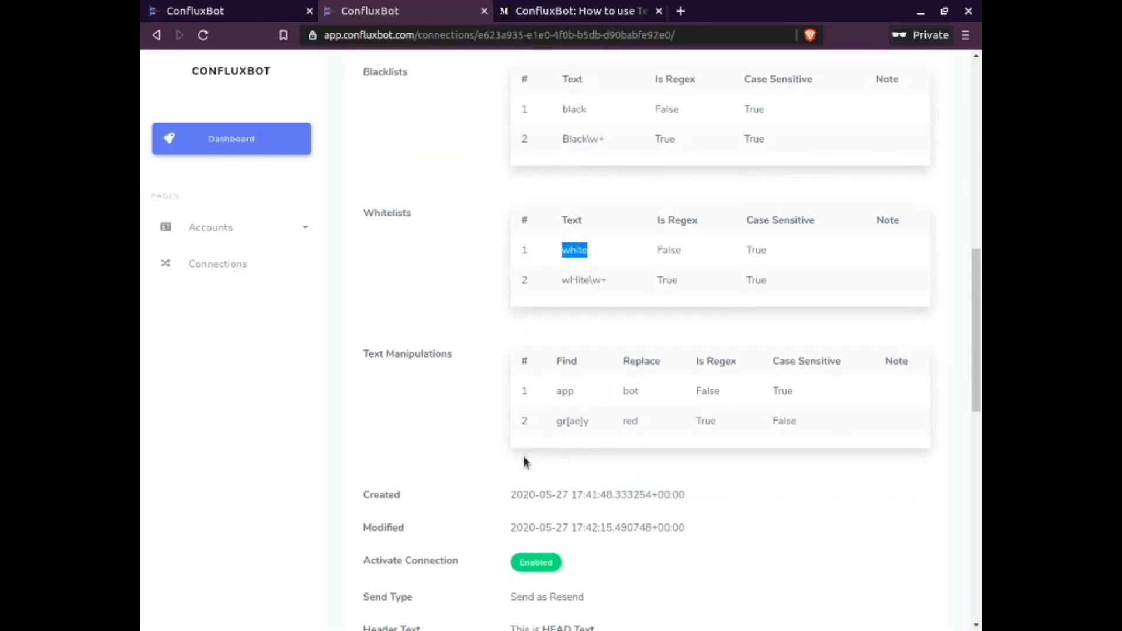
drag(557, 384, 570, 387)
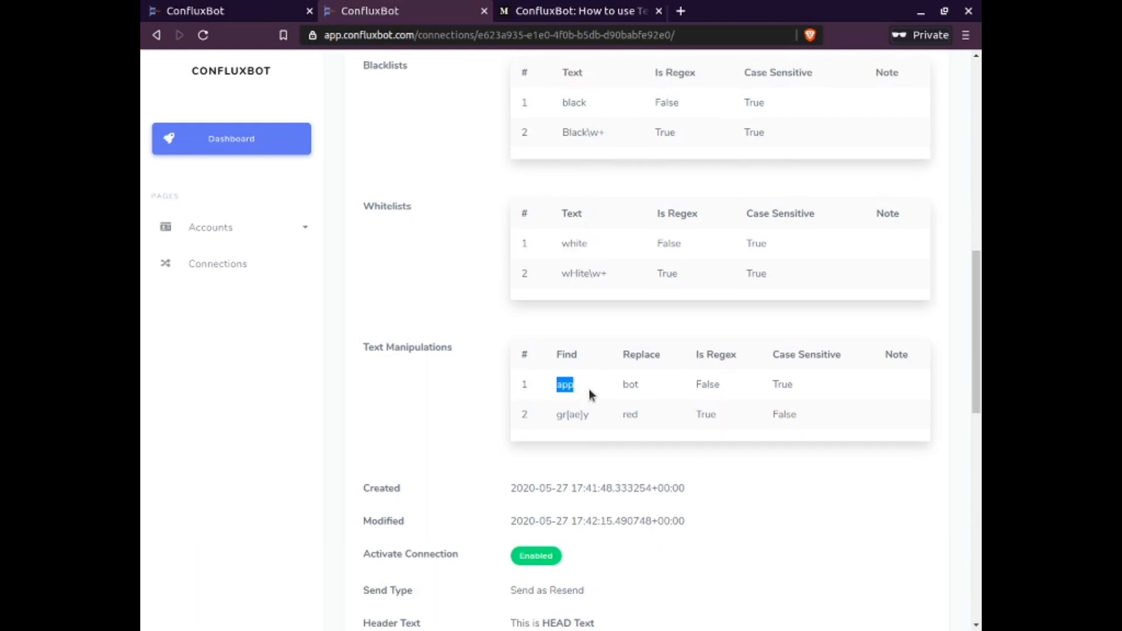
double_click(572, 422)
click(676, 418)
key(alt+Tab)
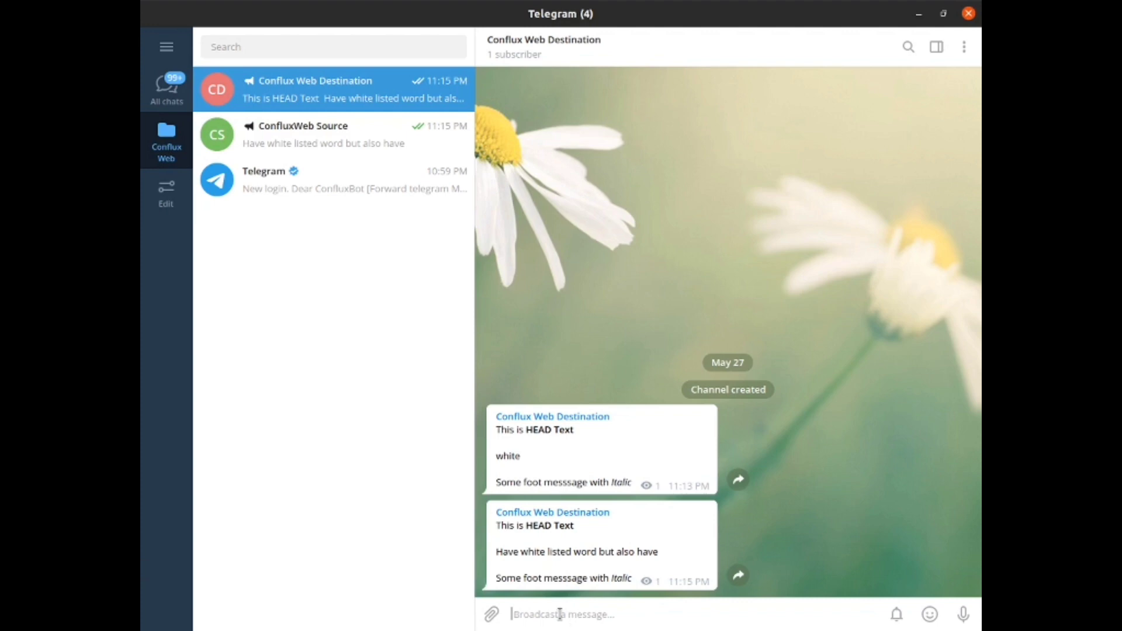
- Send 'grey app' to both Conflux Web Destination and ConfluxWeb Source
click(559, 615)
text(grey app)
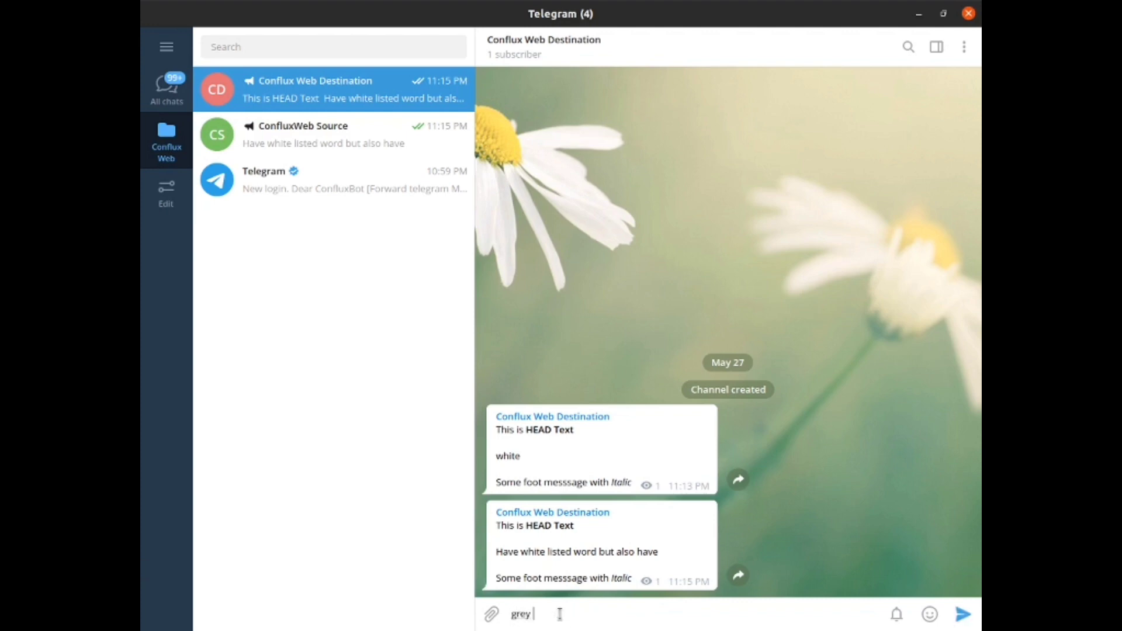
key(Return)
click(443, 119)
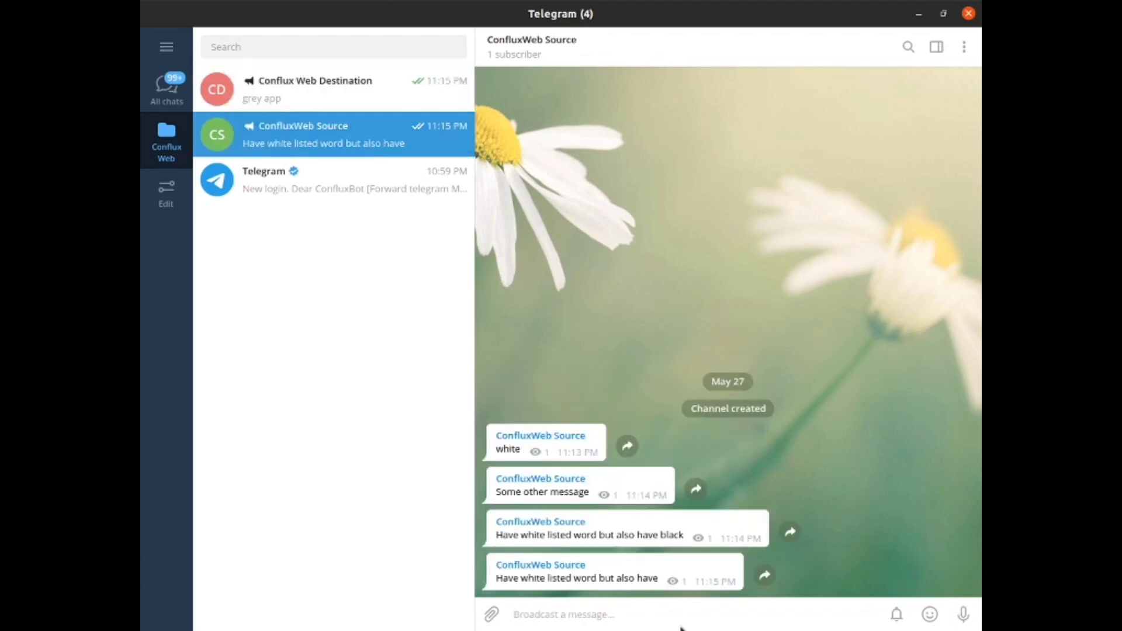
text(grey app)
key(Return)
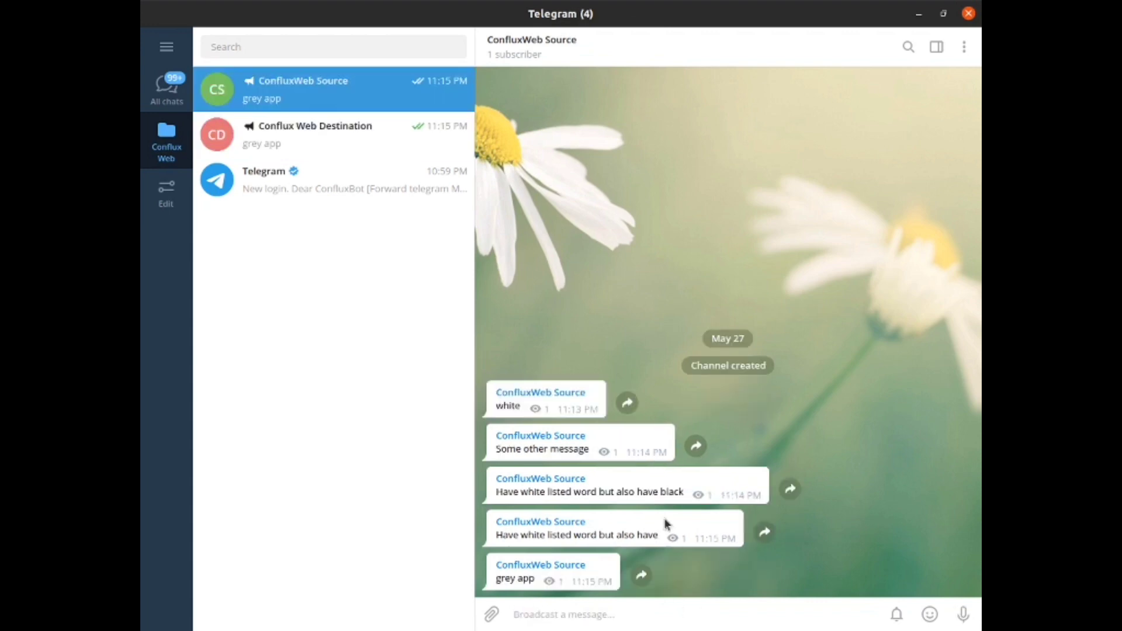
click(388, 131)
click(391, 106)
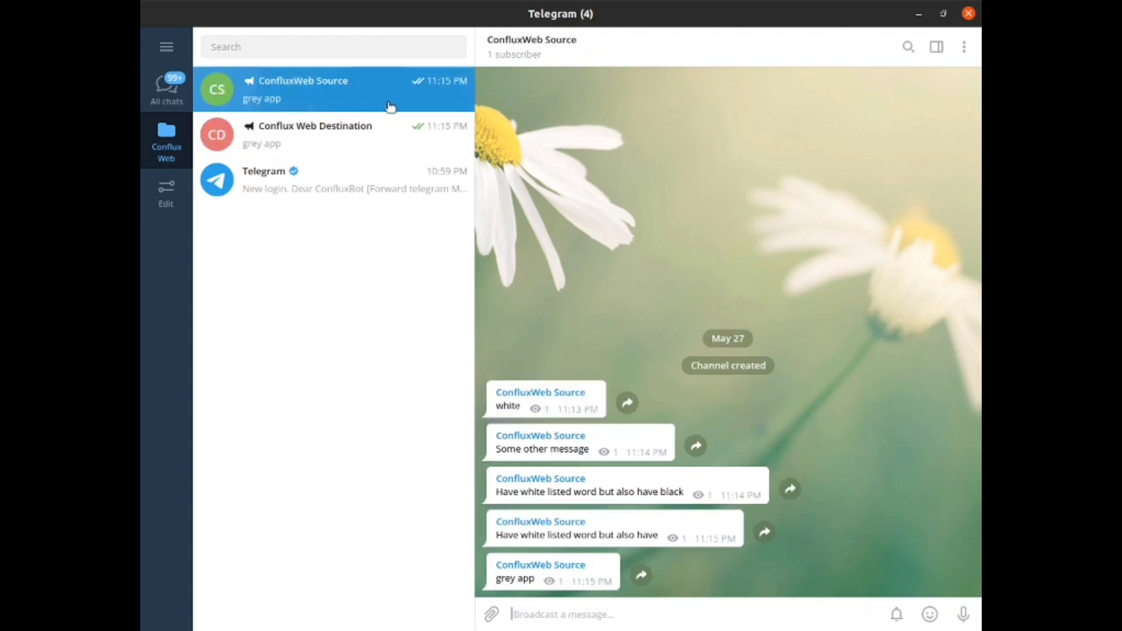
- Post 'white grey app' to the source and confirm it arrives as 'white red bot'
text(white gr)
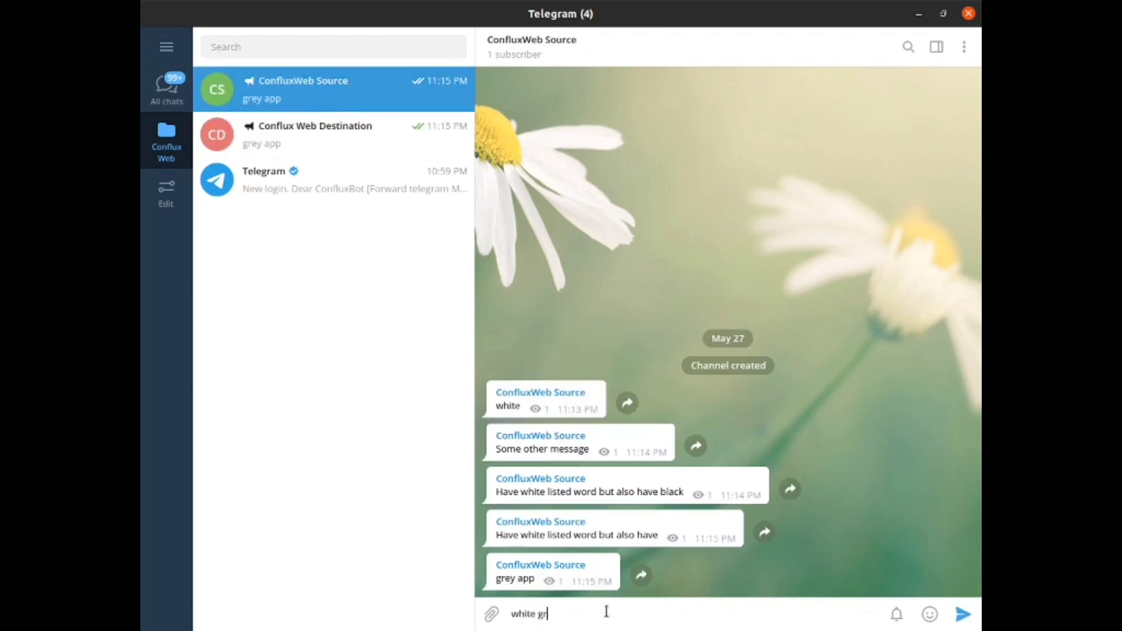
text(ey app)
key(Return)
key(alt+Up)
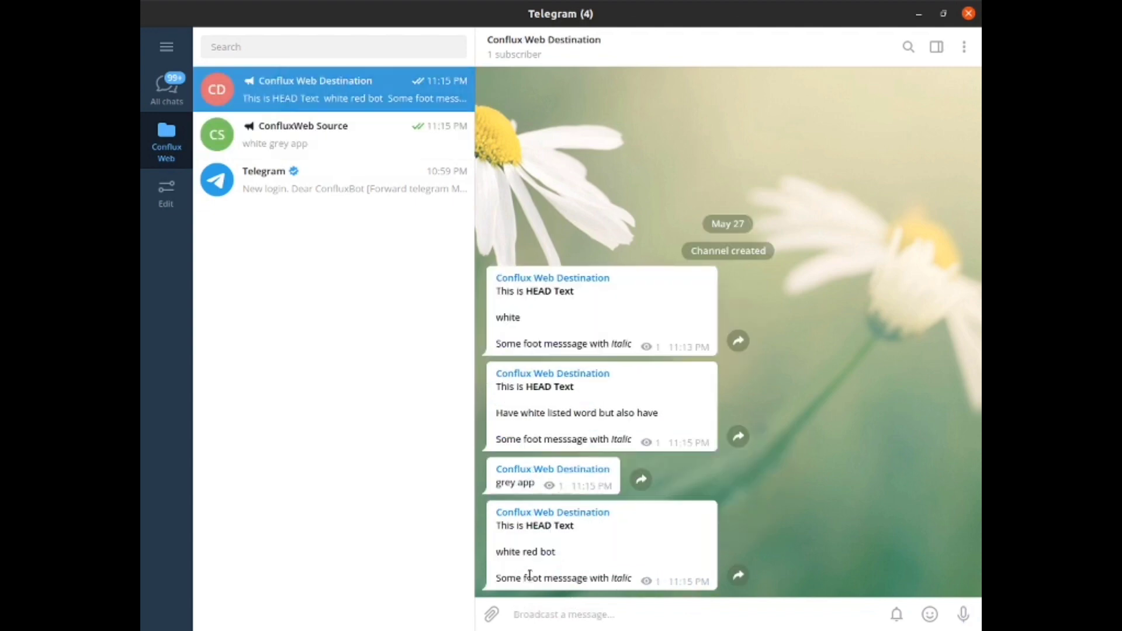
key(alt+Down)
key(alt+Up)
drag(523, 552, 537, 552)
click(588, 547)
key(alt+Tab)
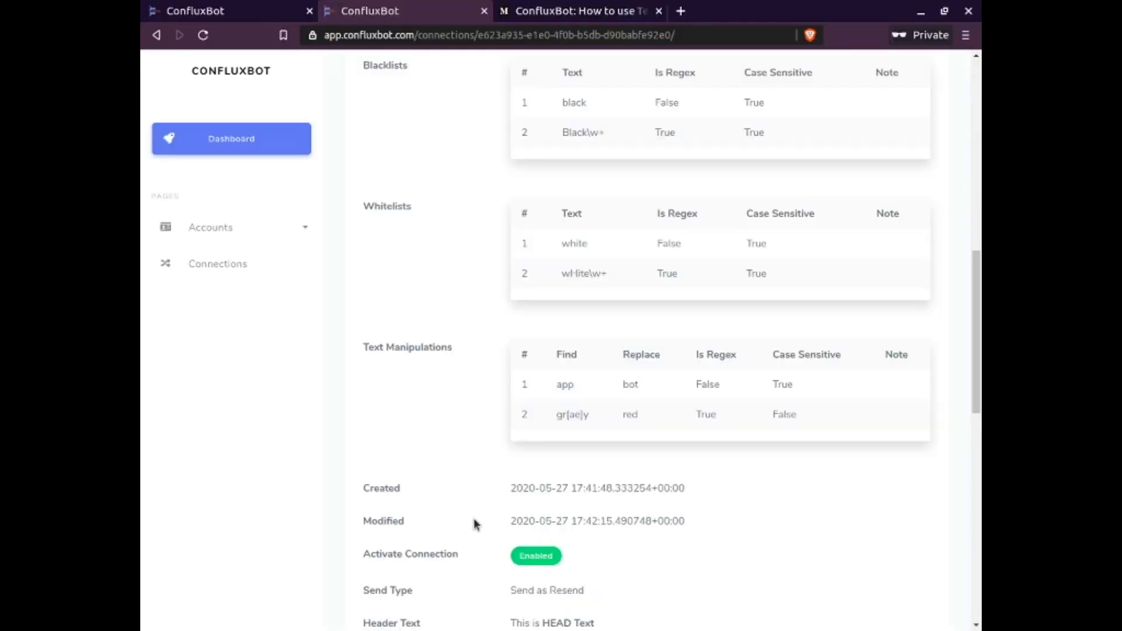
- Scroll through the connection's Process settings, then return to Telegram's Conflux Web Destination
scroll(581, 504, down, 10)
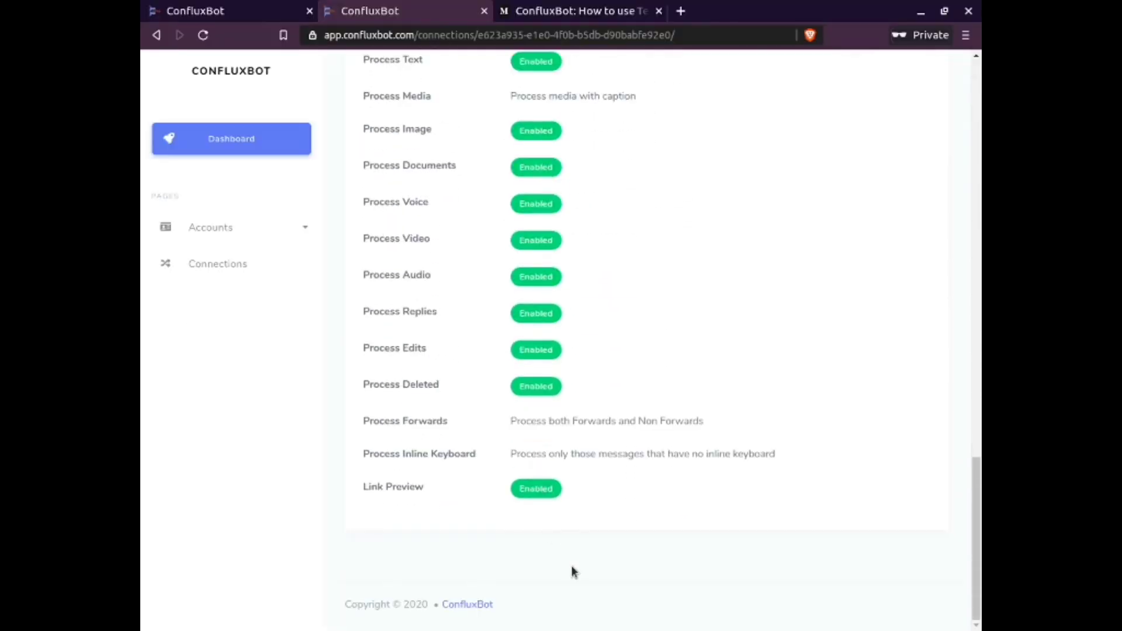
scroll(573, 572, up, 7)
scroll(446, 518, down, 5)
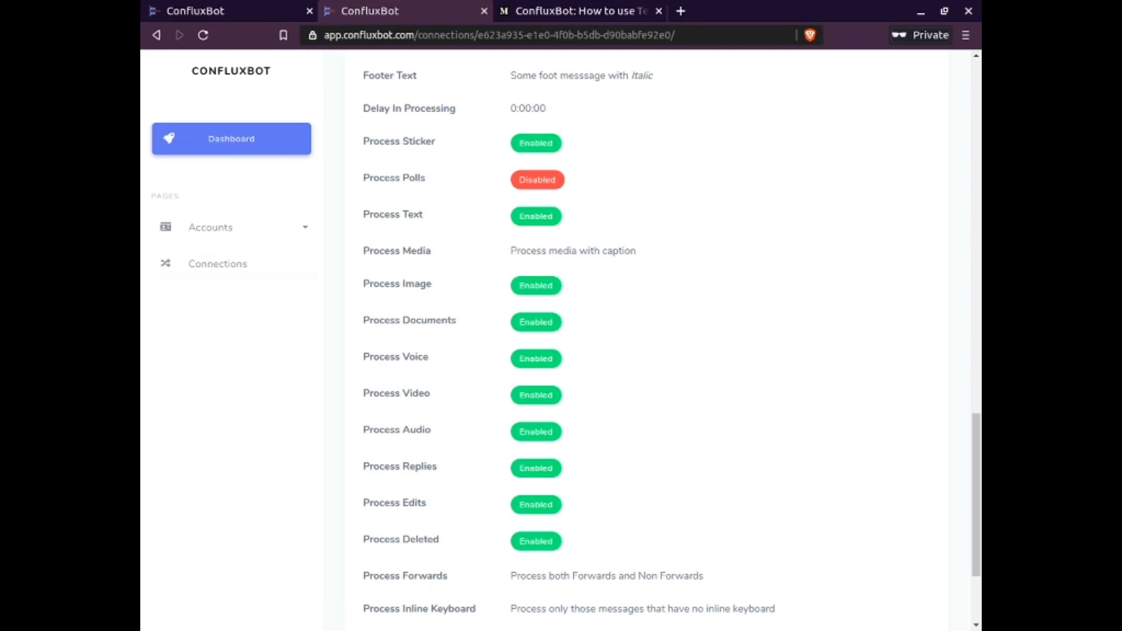
key(alt+Tab)
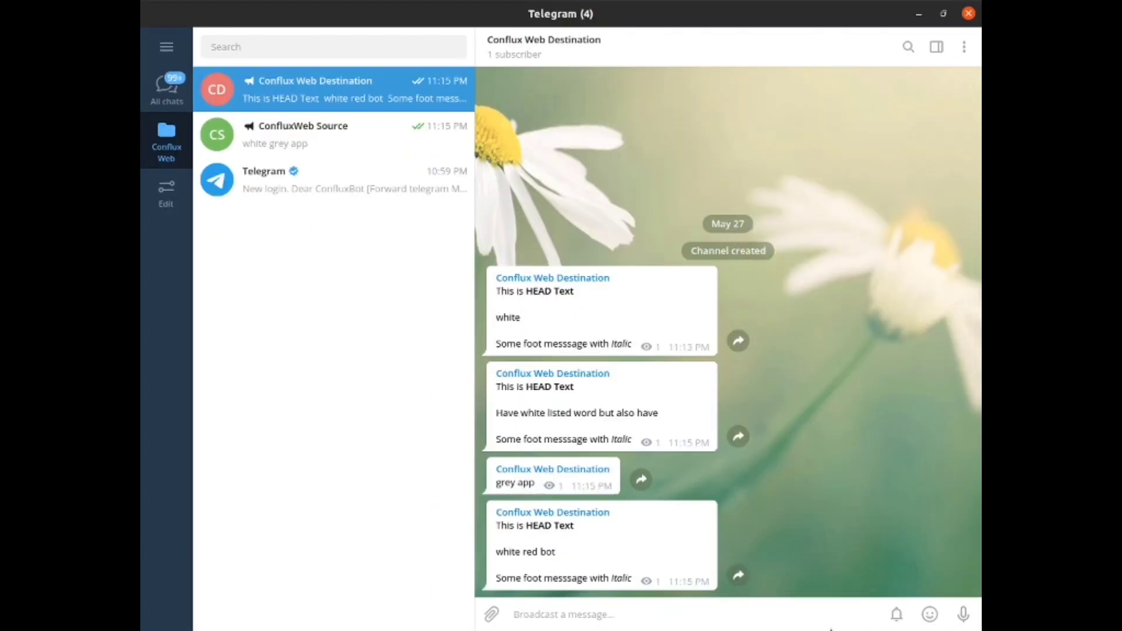